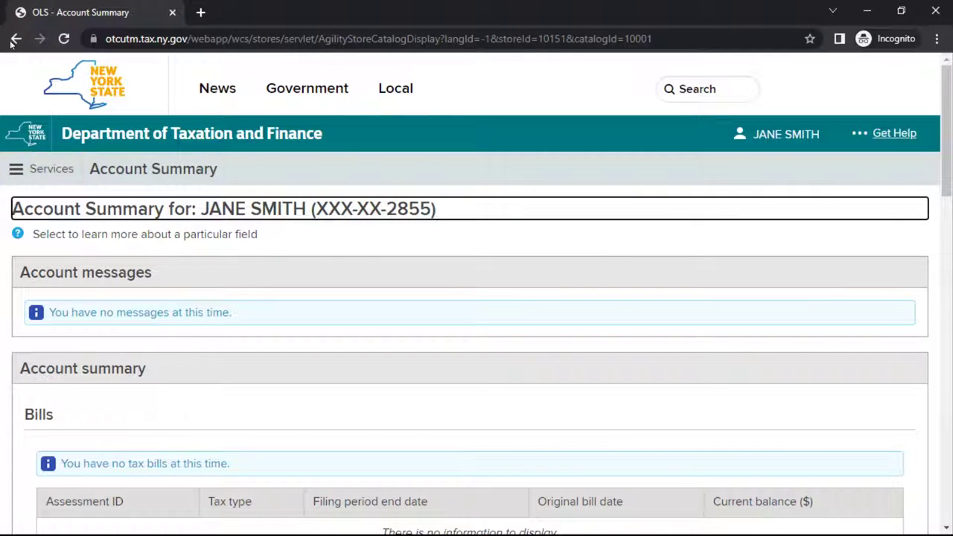
Open the Services side panel listing the available online services
left_click(15, 169)
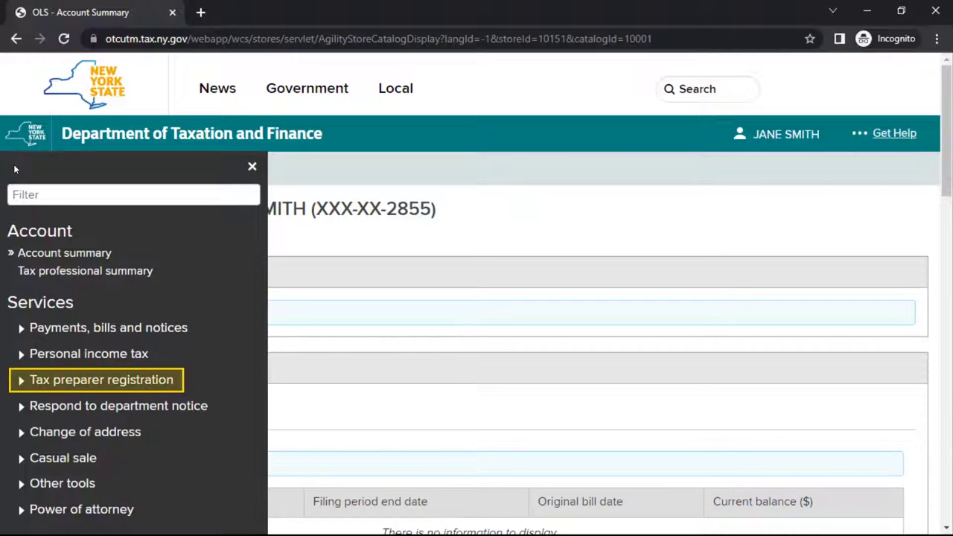
Choose Register as a tax preparer or facilitator under Tax preparer registration and start registering
left_click(21, 381)
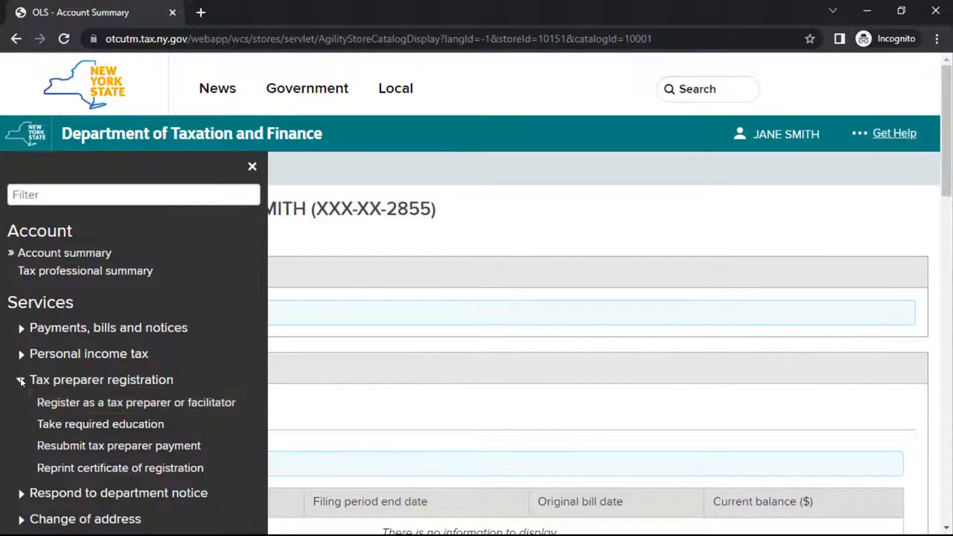
left_click(40, 403)
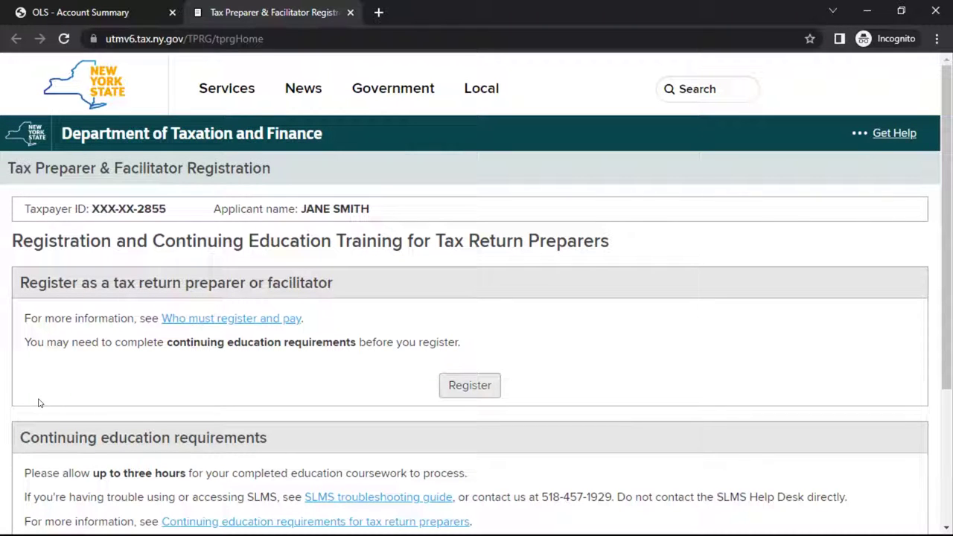
left_click_drag(949, 179, 952, 234)
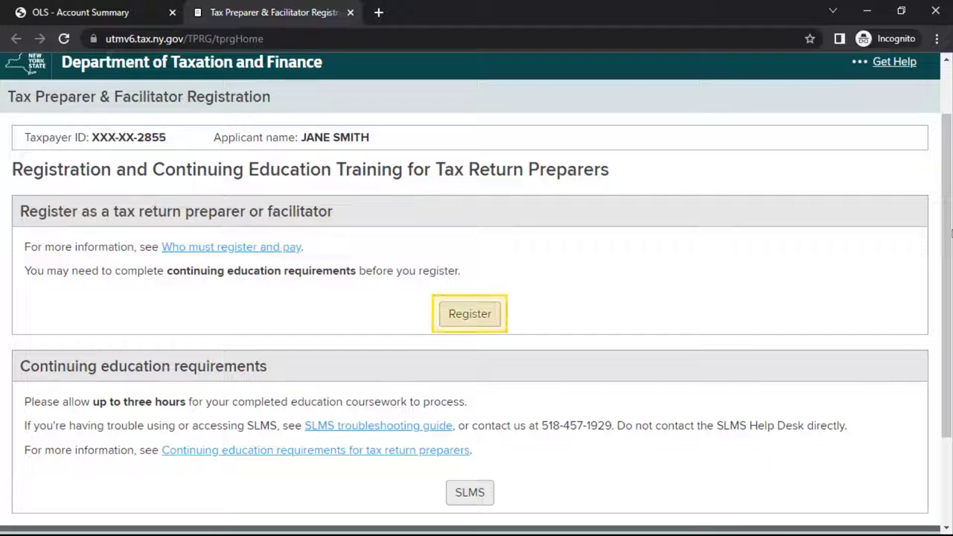
left_click(469, 313)
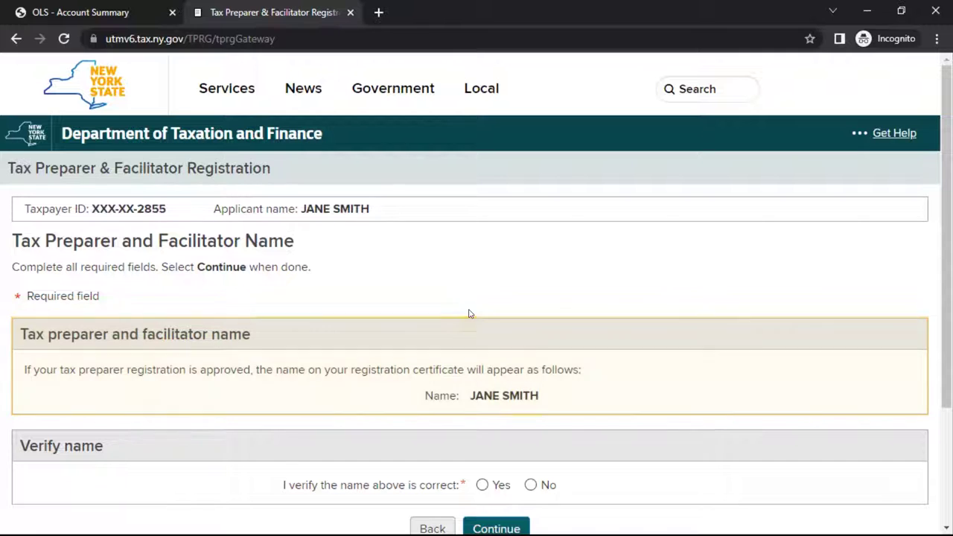
Answer Yes to 'I verify the name above is correct' and continue
left_click_drag(947, 195, 951, 300)
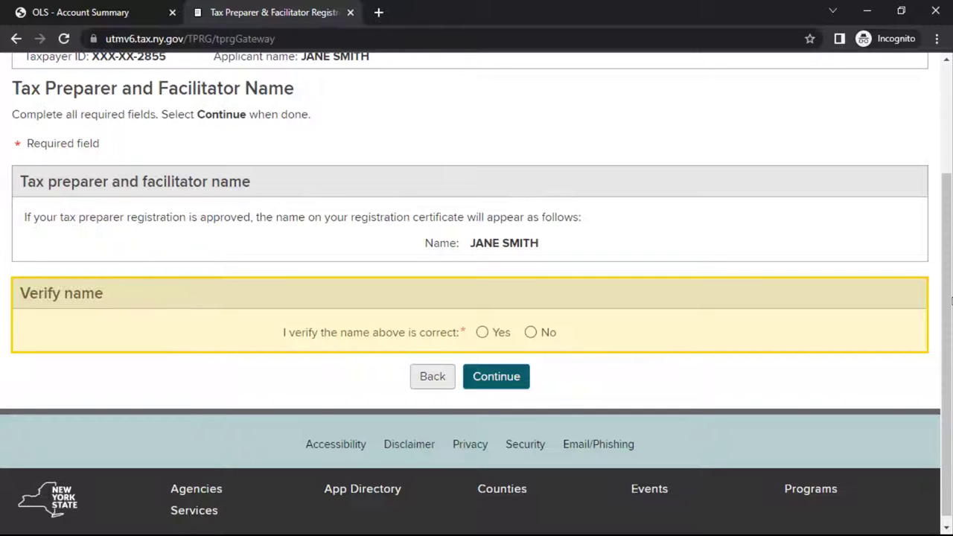
left_click(483, 332)
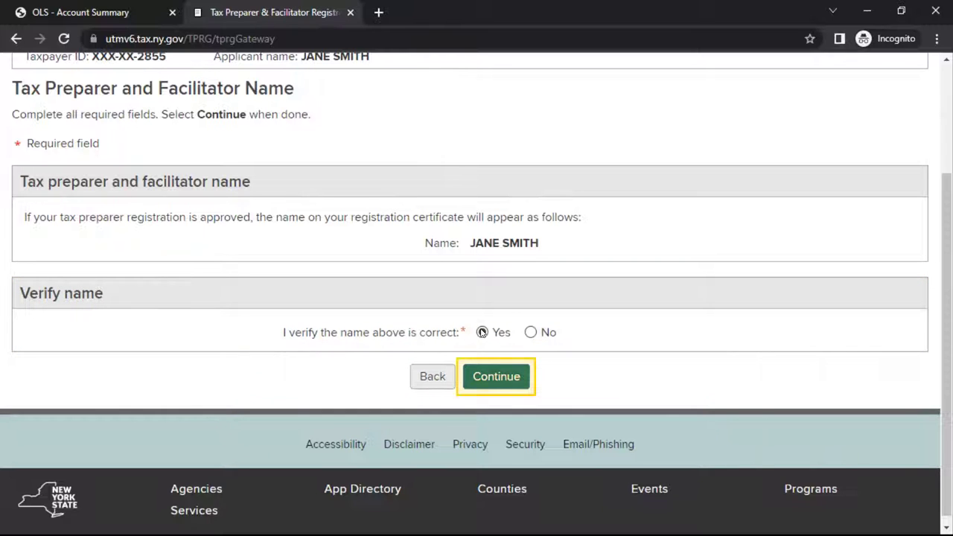
left_click(496, 376)
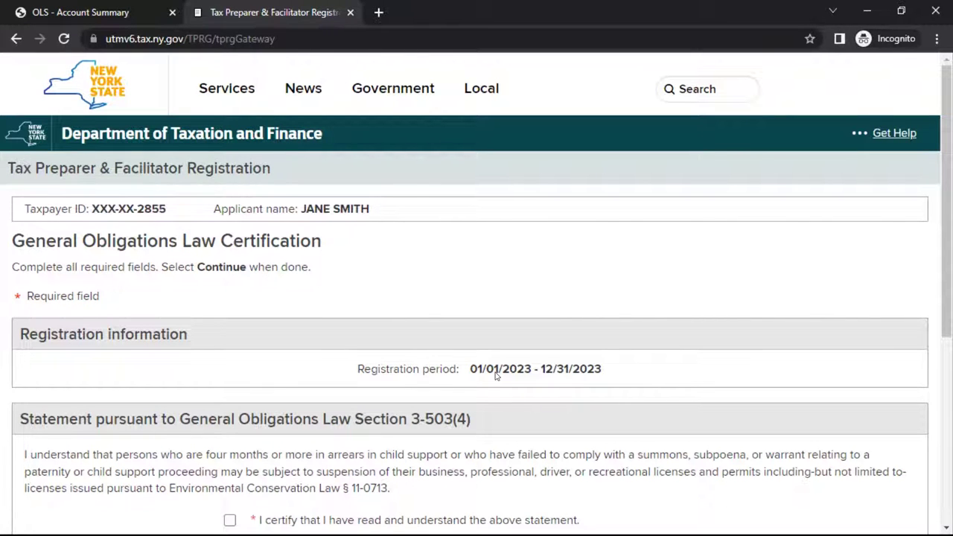
Tick both 'I have read and understand' General Obligations Law checkboxes and continue
left_click_drag(948, 153, 950, 287)
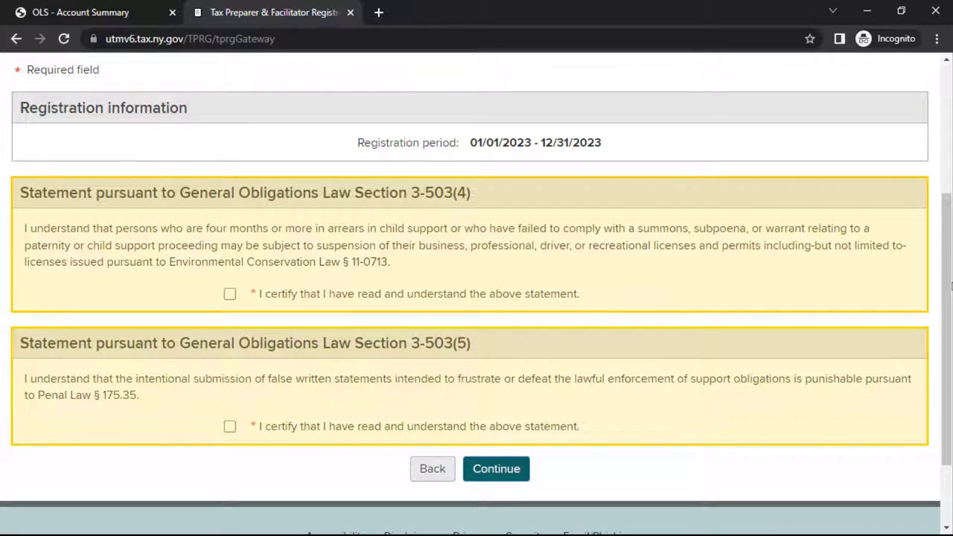
left_click(229, 293)
left_click(230, 426)
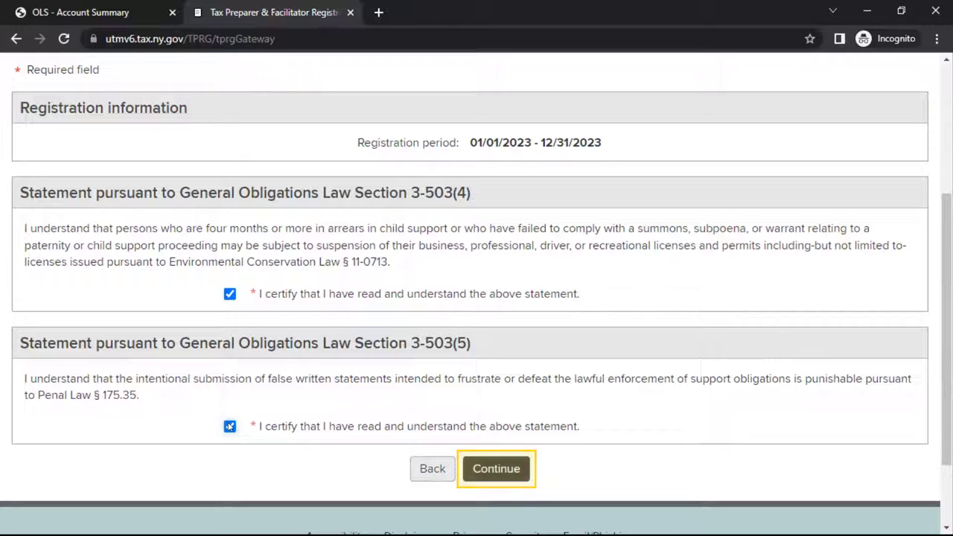
left_click(496, 468)
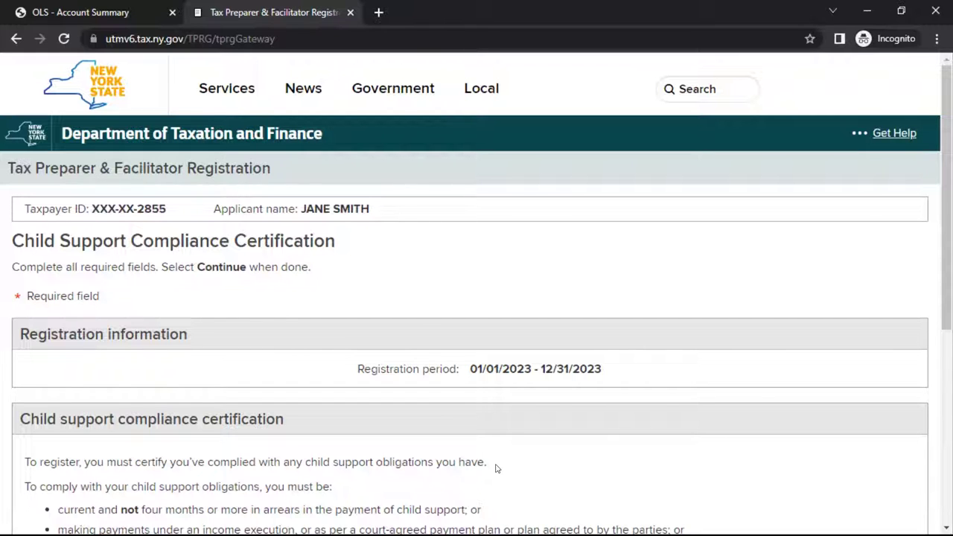
Select 'I am not under an obligation to pay child support' and continue
left_click_drag(949, 116, 951, 237)
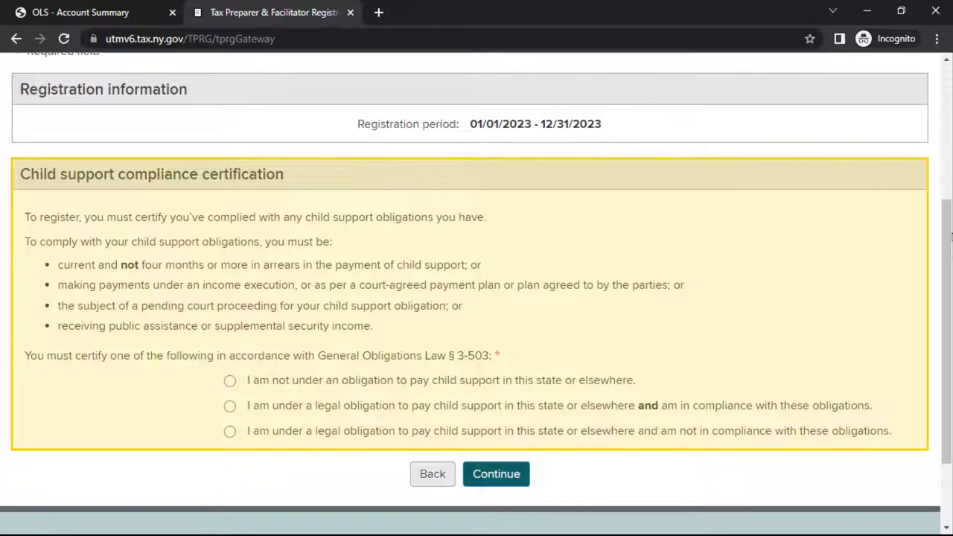
left_click(230, 381)
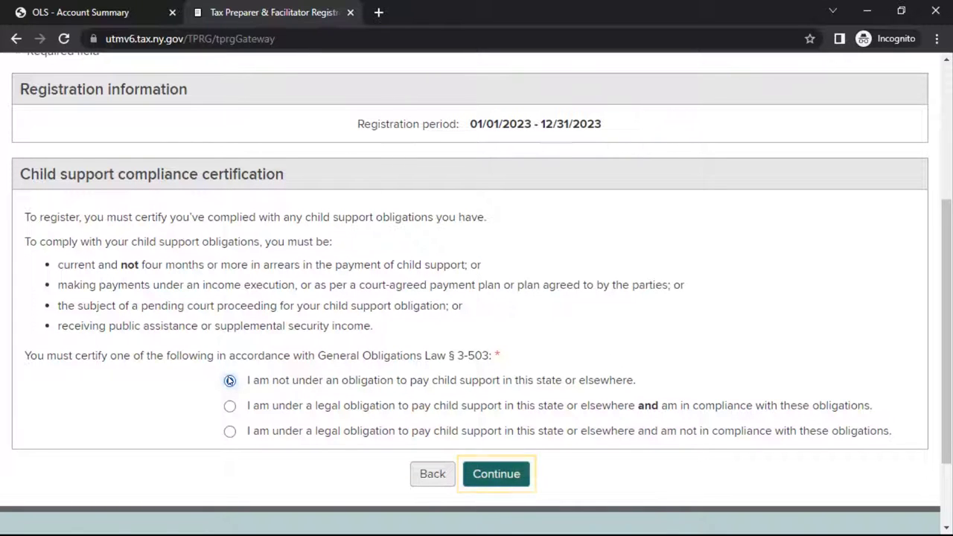
left_click(497, 474)
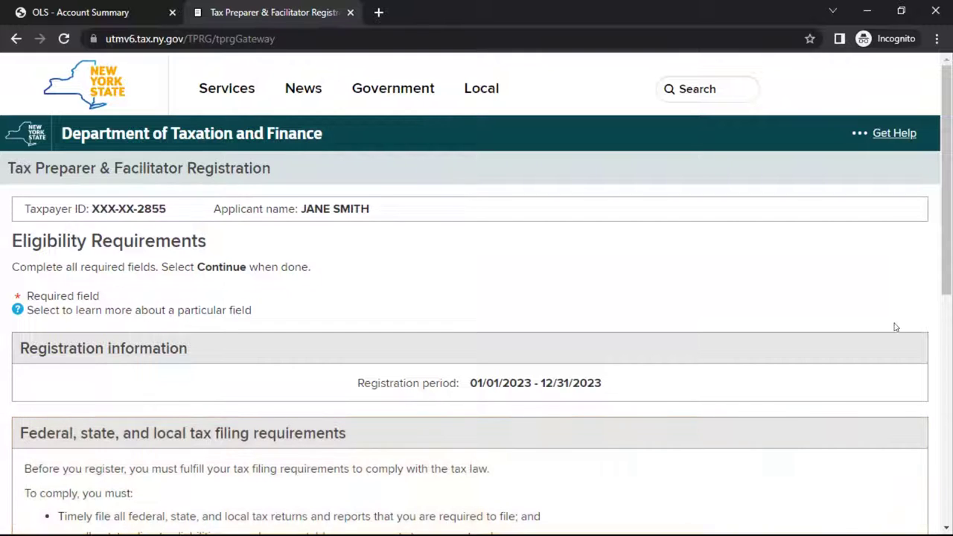
Answer the five eligibility and conviction questions Yes, No, Yes, Yes, No and continue
left_click_drag(949, 144, 949, 339)
scroll(950, 339, "down", 1)
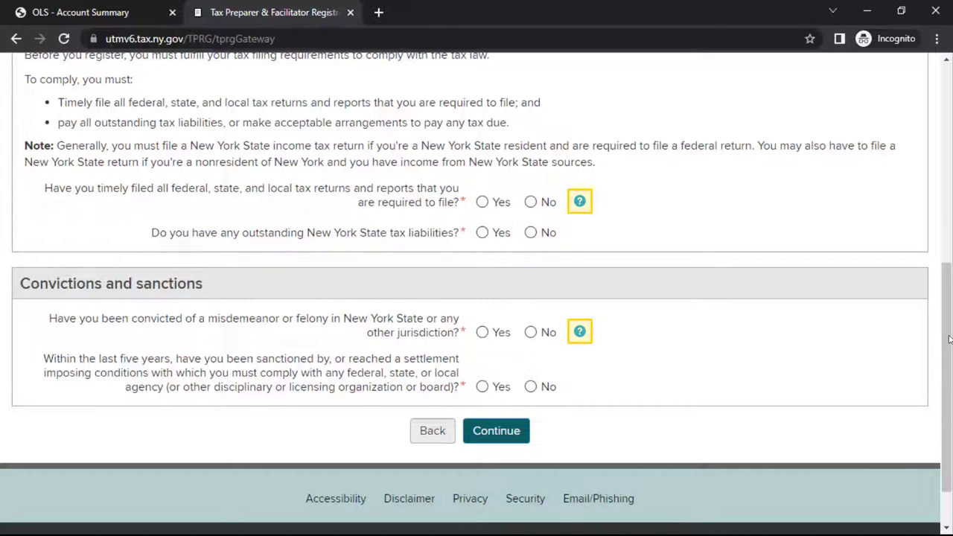
left_click(483, 202)
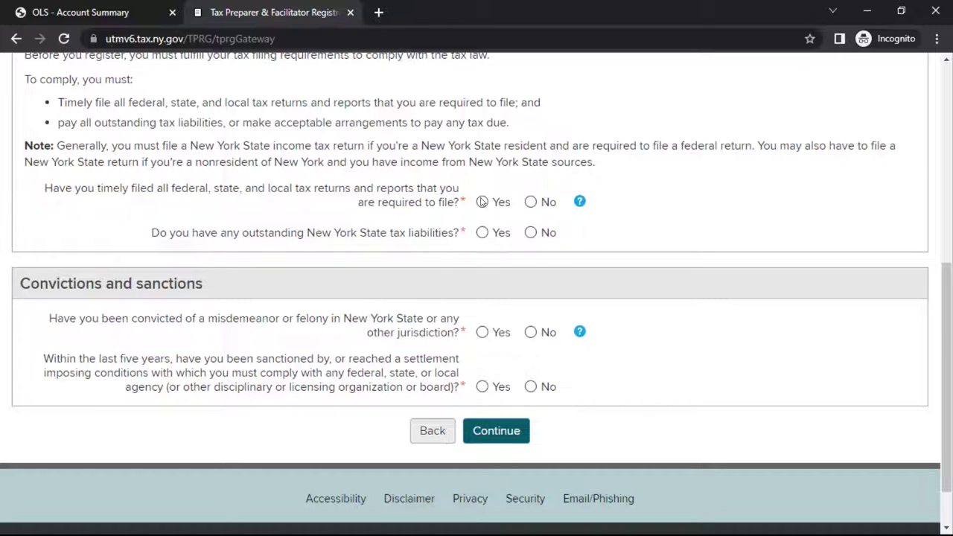
left_click(531, 232)
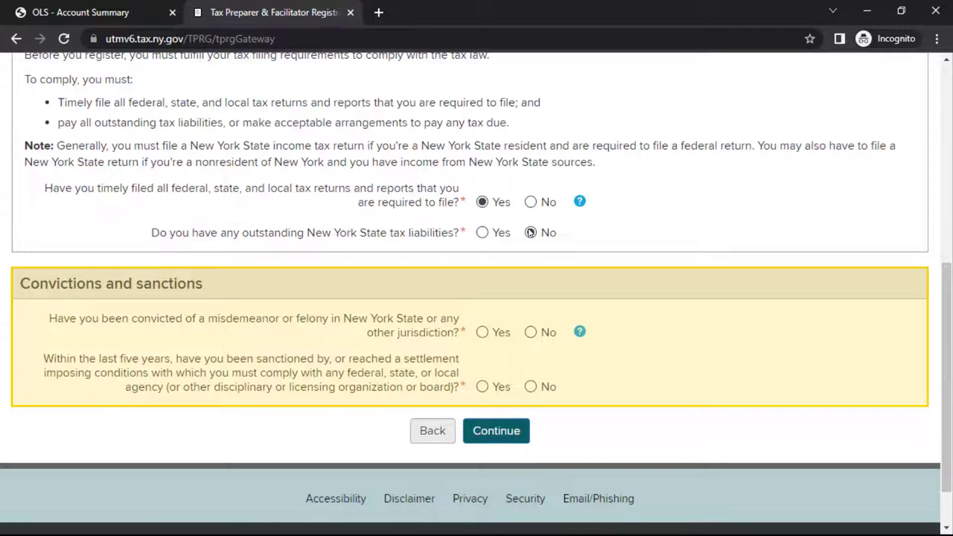
left_click(482, 332)
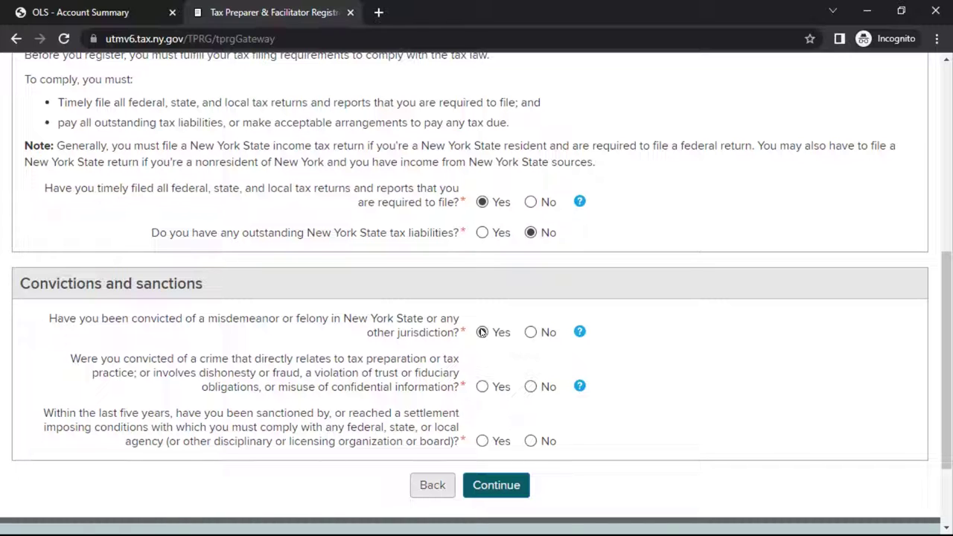
left_click(483, 332)
left_click(482, 386)
left_click(530, 441)
left_click(497, 485)
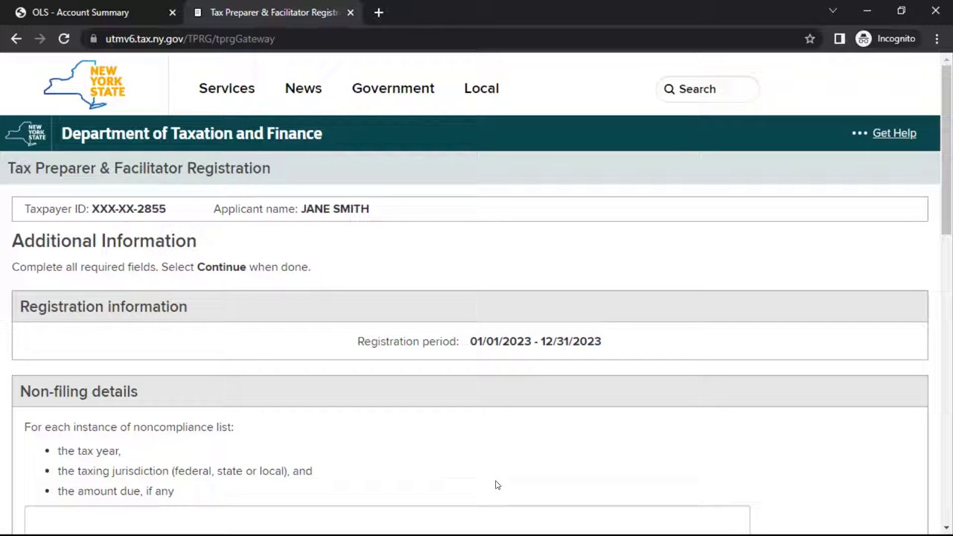
Enter 'Convicted 1/1/21 in Albany City Court.' as the conviction details and continue
left_click_drag(948, 145, 951, 292)
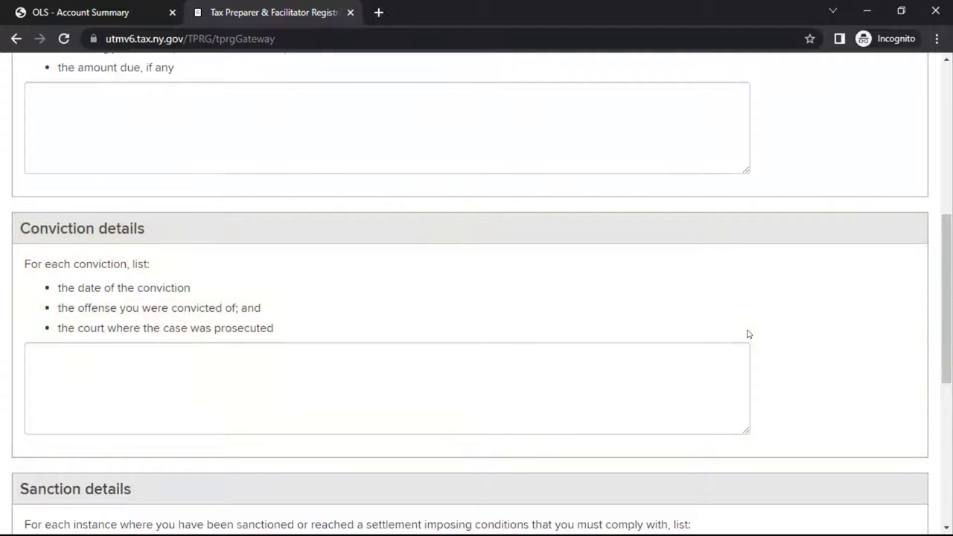
left_click(742, 352)
type("Convicted 1/1")
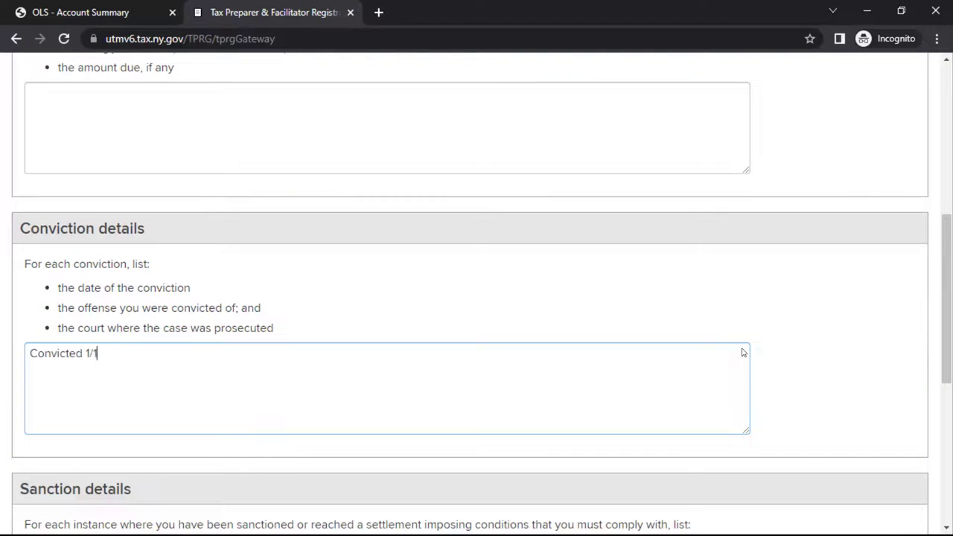
type("/21 in Albany City Court.")
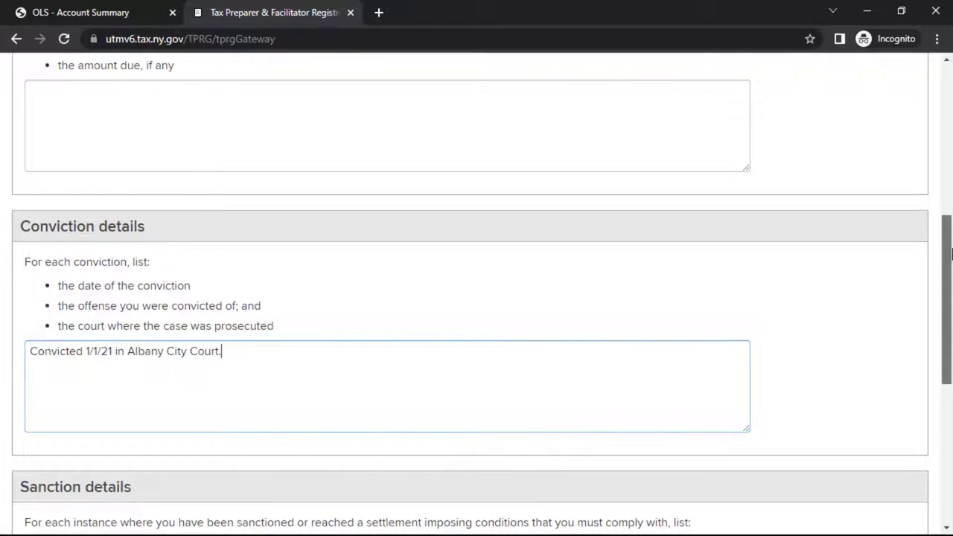
left_click_drag(948, 233, 951, 413)
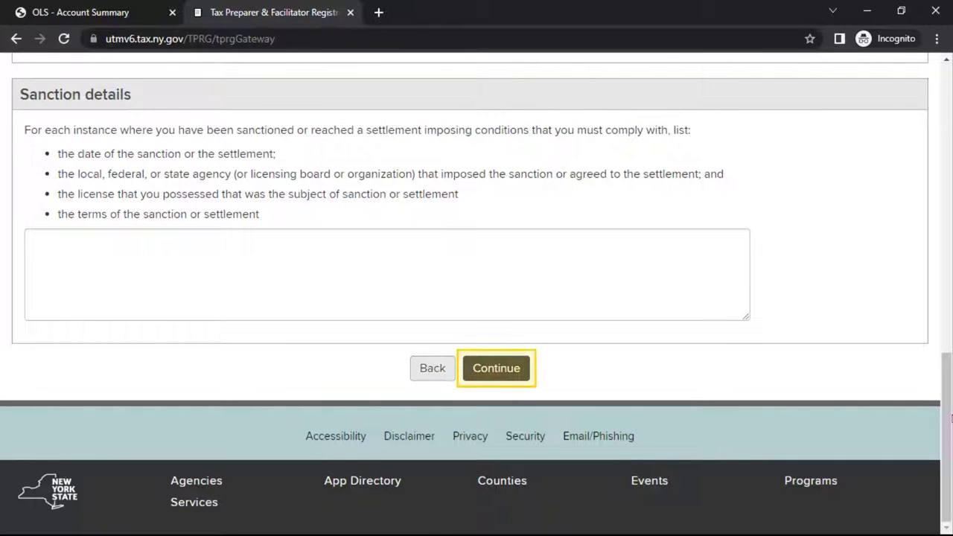
left_click(498, 368)
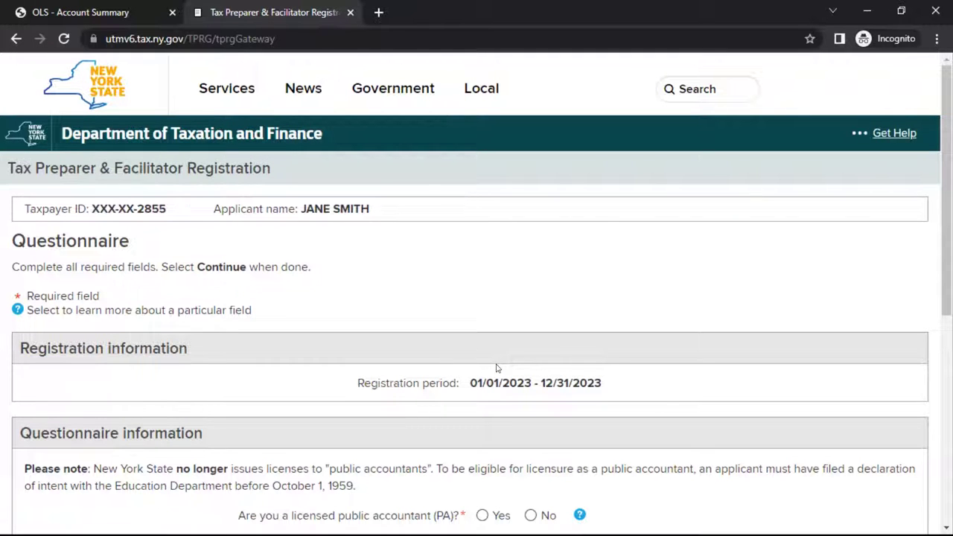
Answer No to all seven questionnaire items, from public accountant to refund anticipation checks
left_click_drag(948, 176, 952, 326)
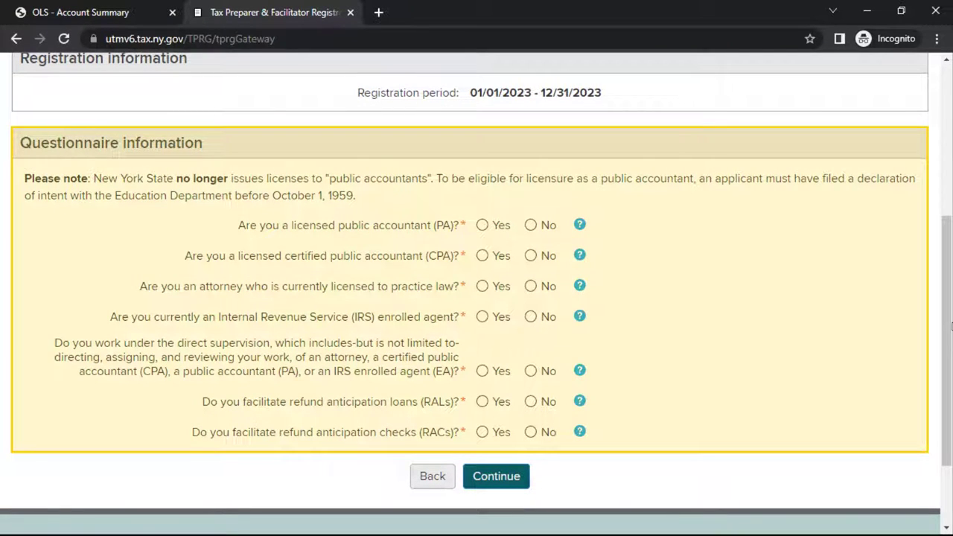
left_click(531, 225)
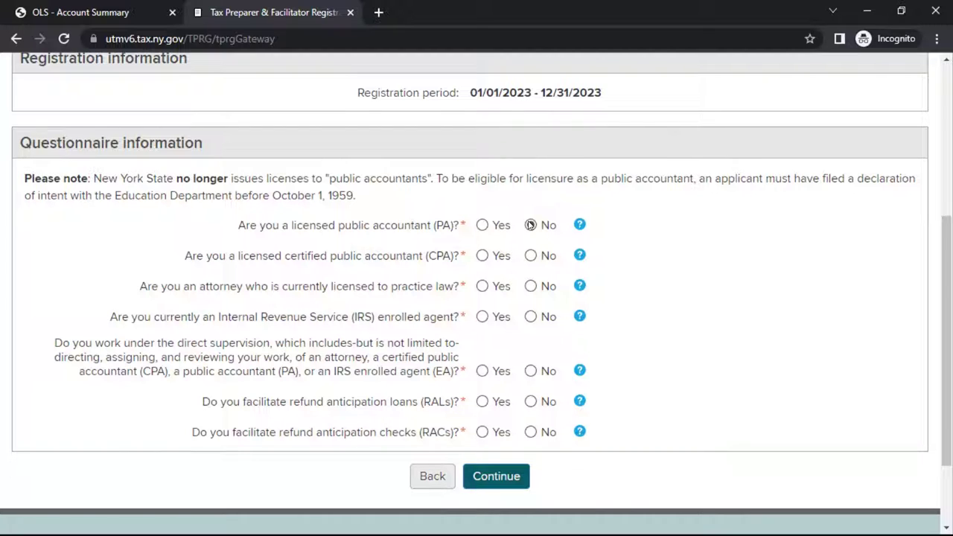
left_click(530, 255)
left_click(530, 286)
left_click(530, 317)
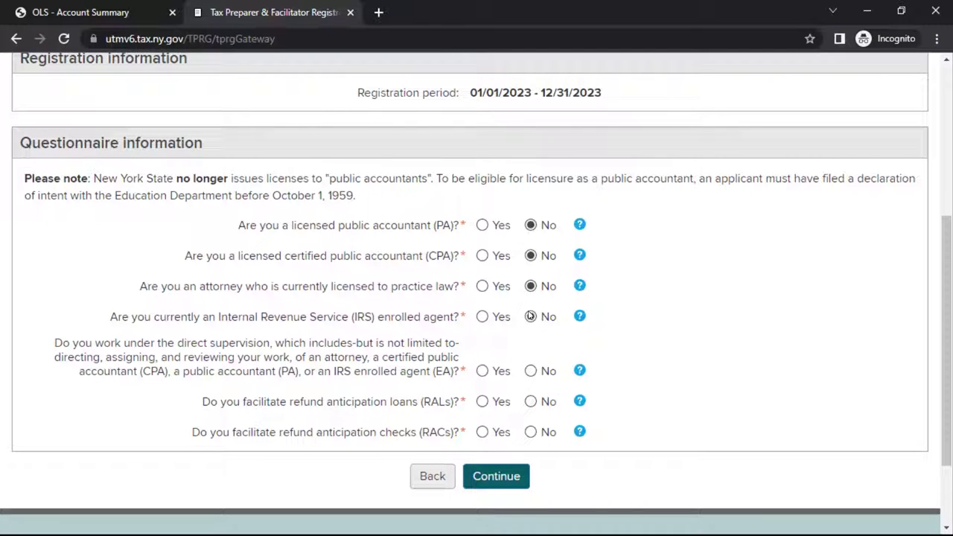
left_click(530, 371)
left_click(530, 402)
left_click(531, 432)
left_click(496, 476)
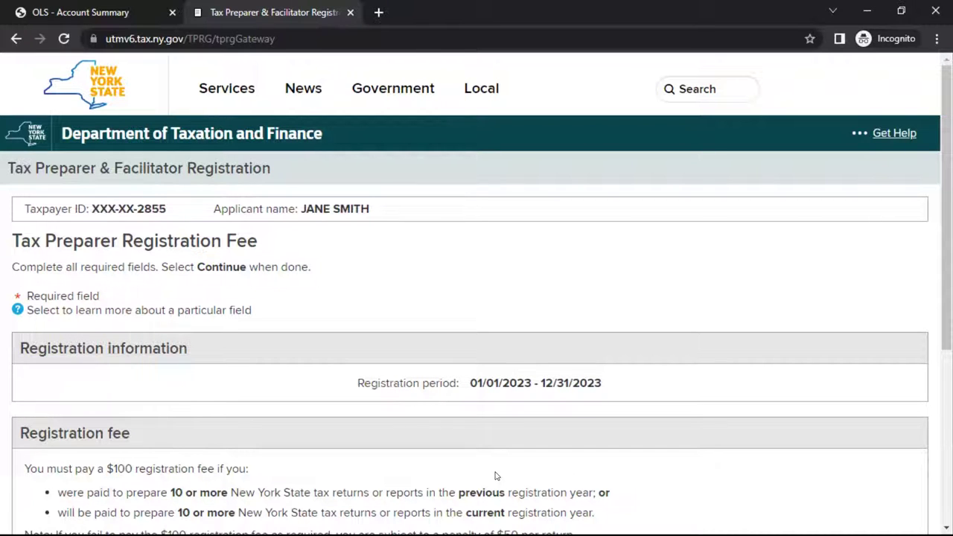
Answer Yes to prior-year returns, preparing this year, and preparing 10 or more returns
left_click_drag(946, 124, 946, 283)
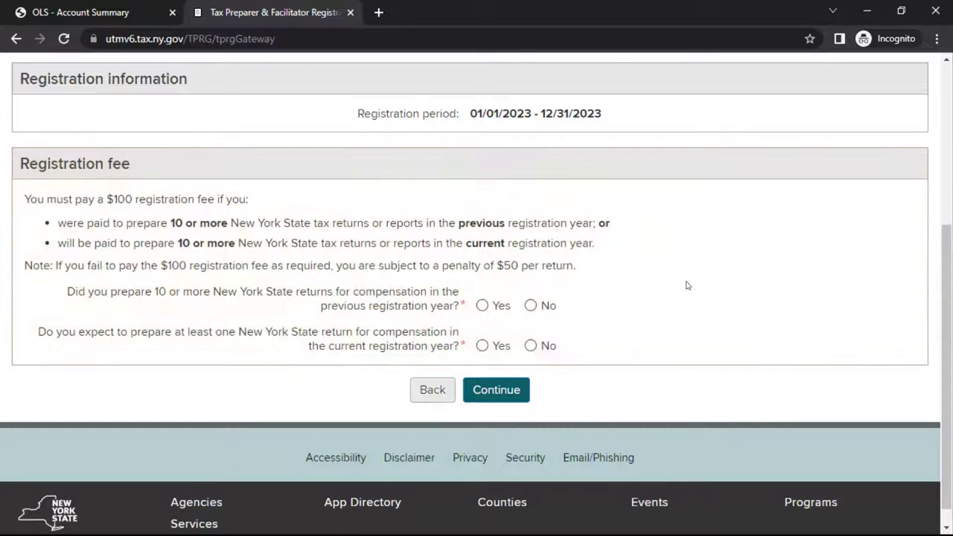
left_click(483, 306)
left_click(483, 346)
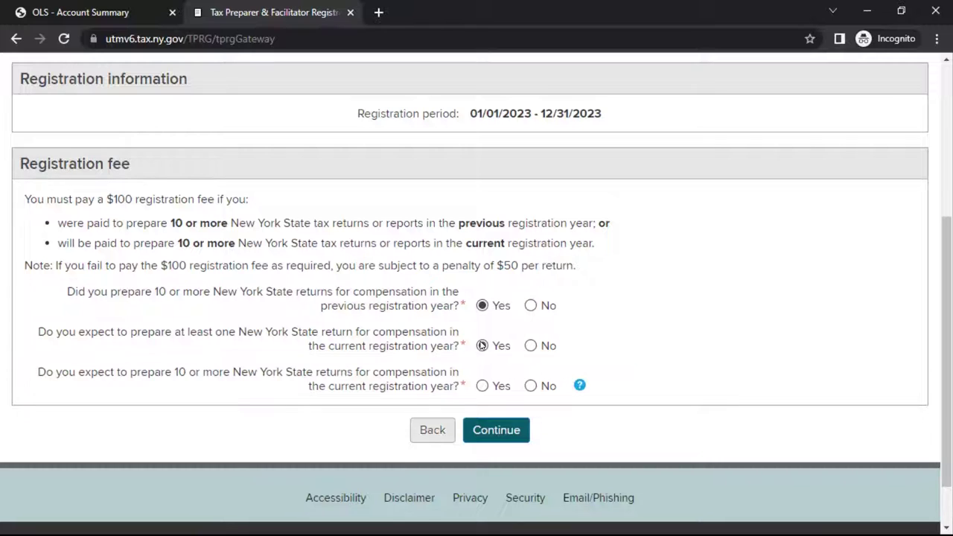
left_click(482, 385)
left_click(497, 430)
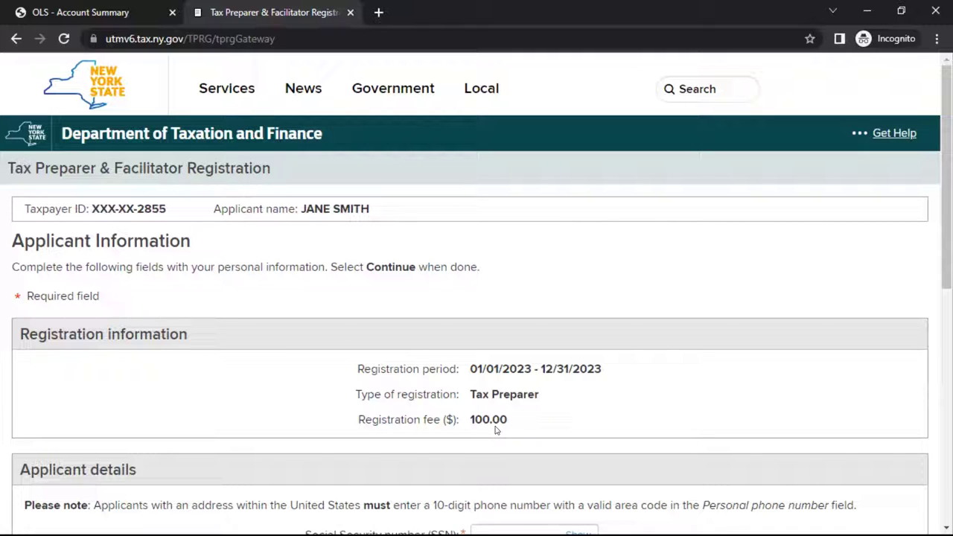
Enter and confirm the applicant's SSN, then fill in date of birth and personal phone number
left_click_drag(951, 105, 950, 282)
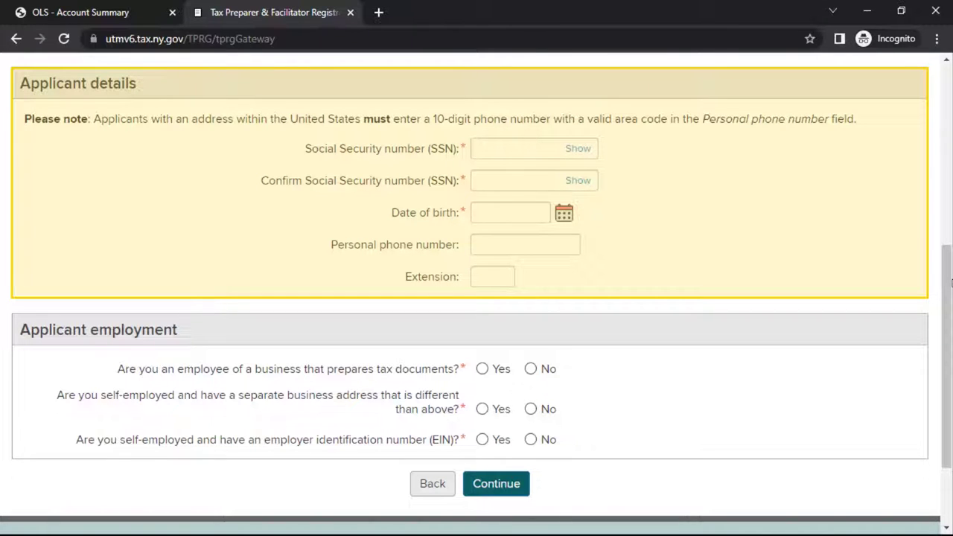
left_click(555, 149)
type("•••••••••")
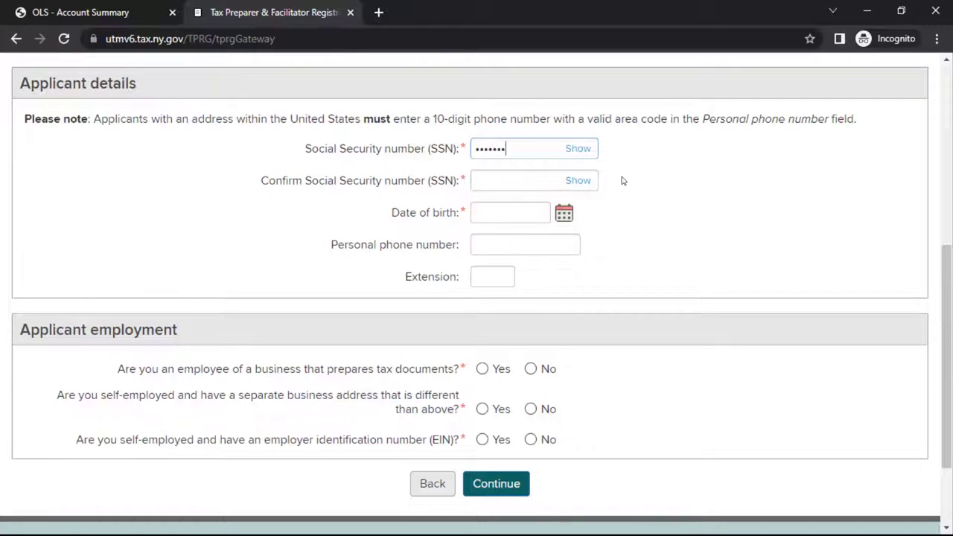
key("Tab")
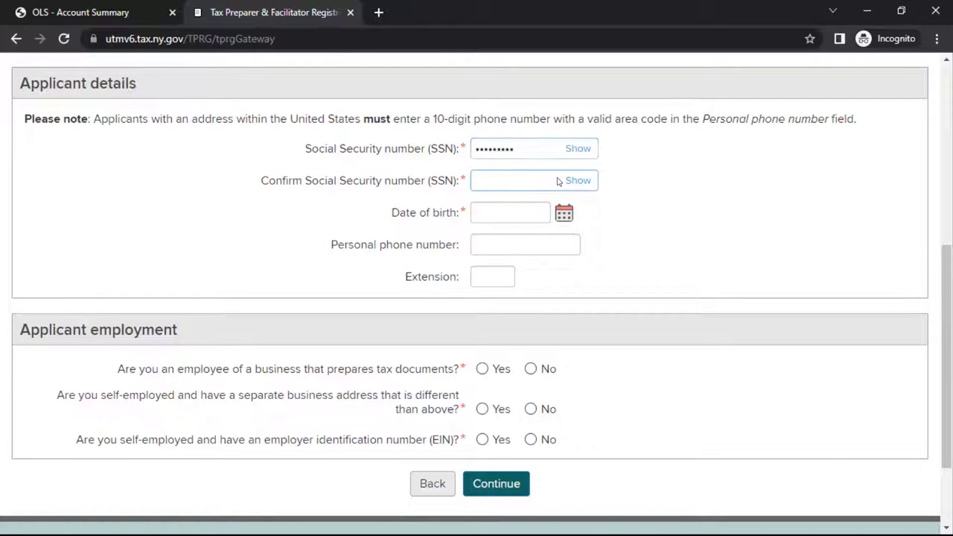
type("•••••••••")
left_click(541, 214)
type("10/1/1981")
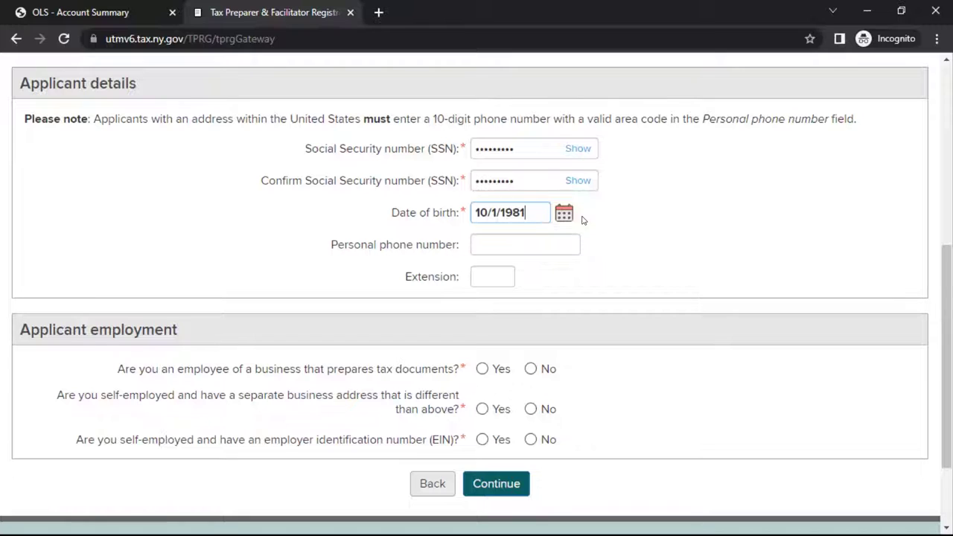
left_click(569, 245)
type("518-555-1234")
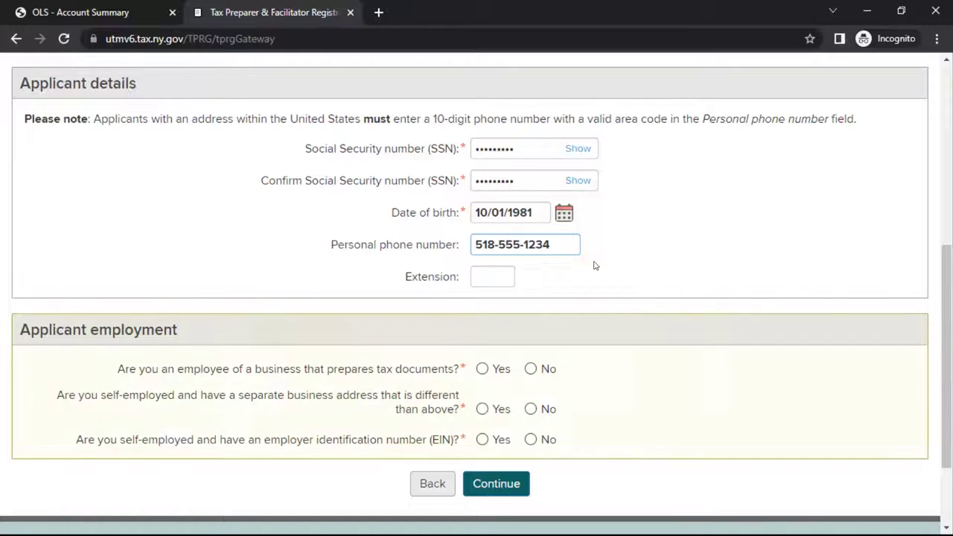
Answer Yes to tax business employee, separate business address and EIN questions, then continue
left_click(482, 369)
left_click(482, 409)
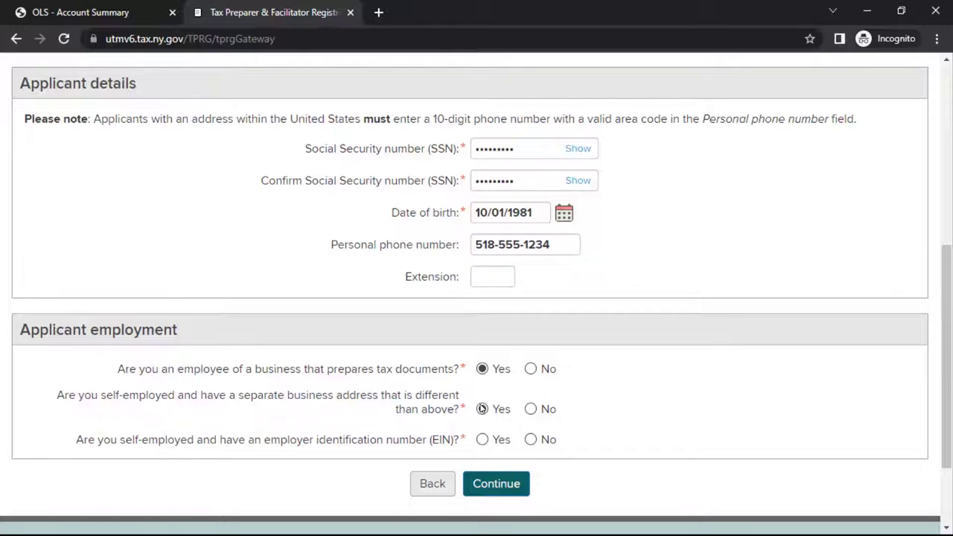
left_click(482, 440)
left_click(495, 484)
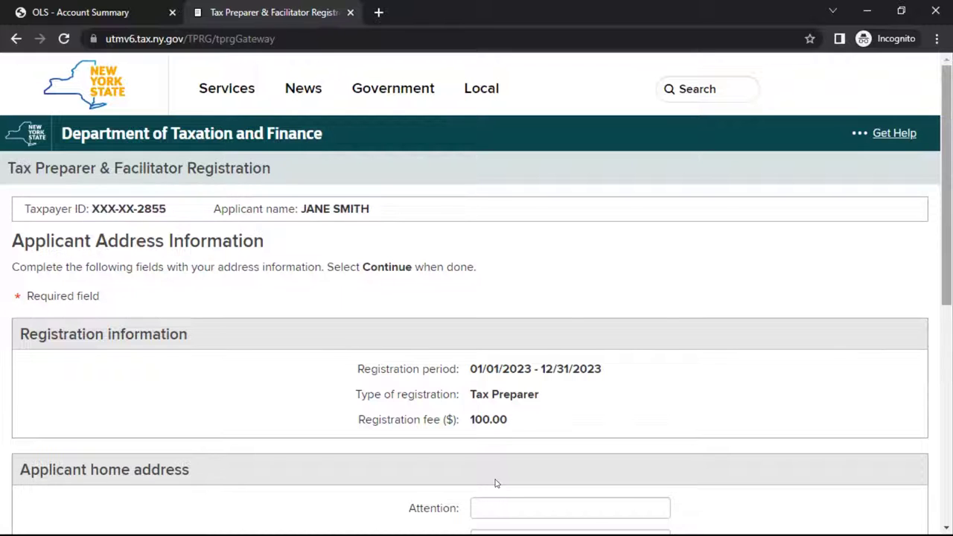
Accept the prefilled home address, keeping the mailing address the same
left_click_drag(949, 141, 951, 293)
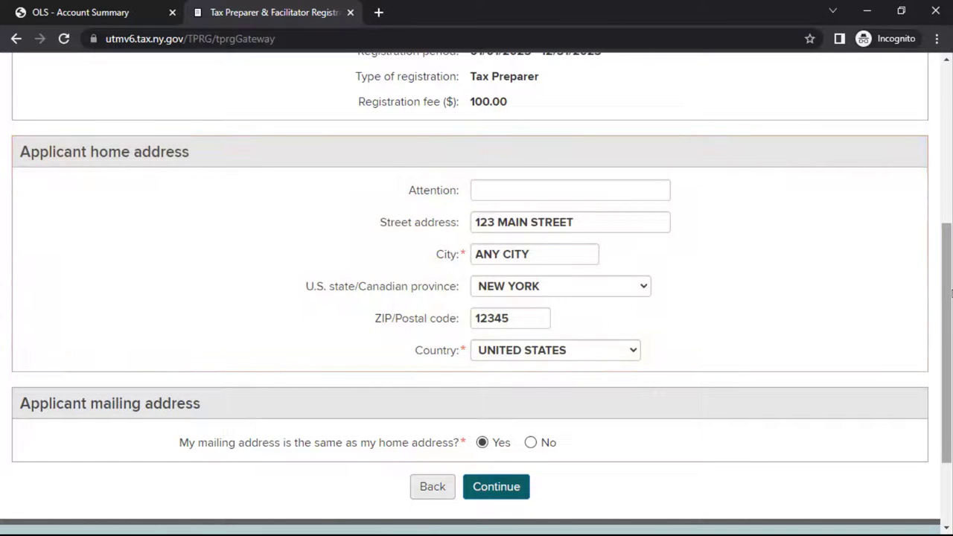
left_click(496, 487)
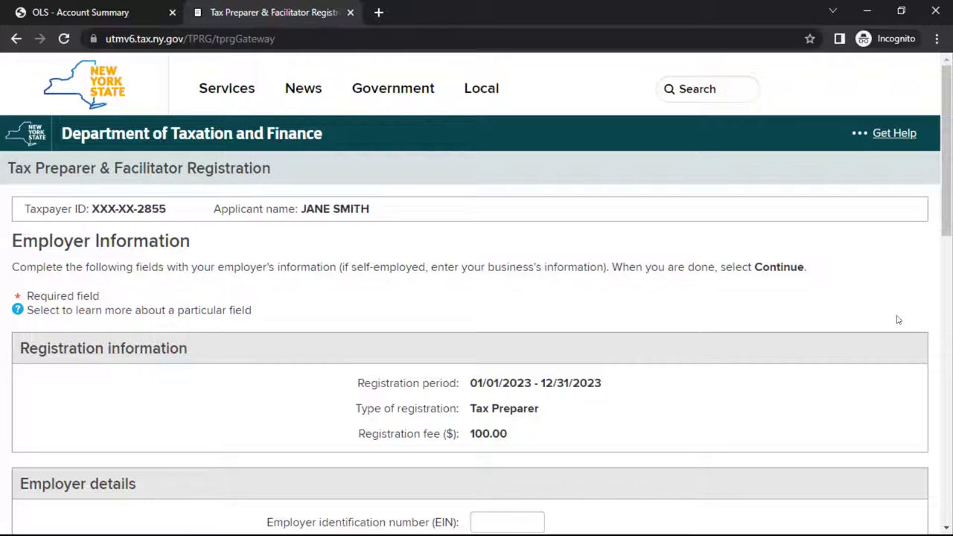
Enter employer 'Tax Professionals' with its street, city and ZIP, and set the mailing address to Yes (same)
left_click_drag(947, 113, 951, 248)
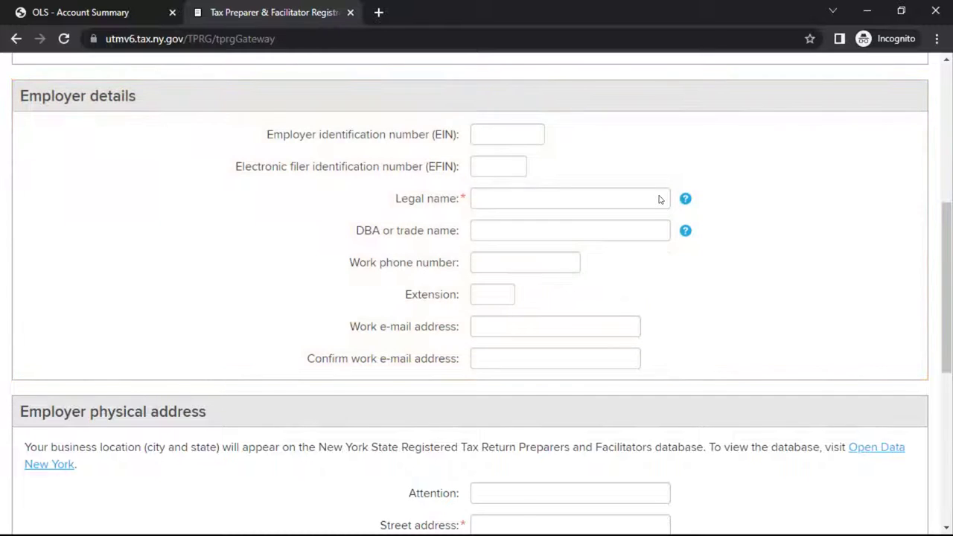
type("Tax ")
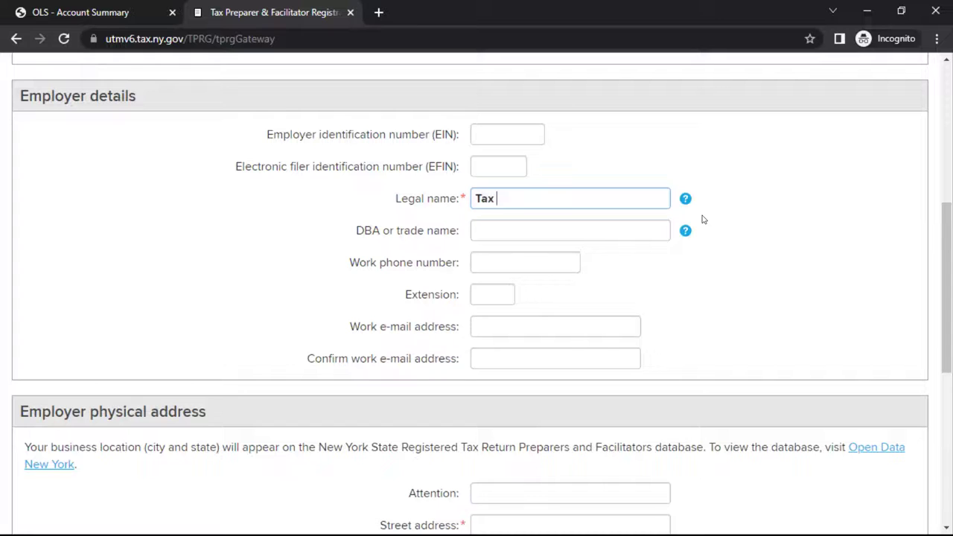
type("Professionals")
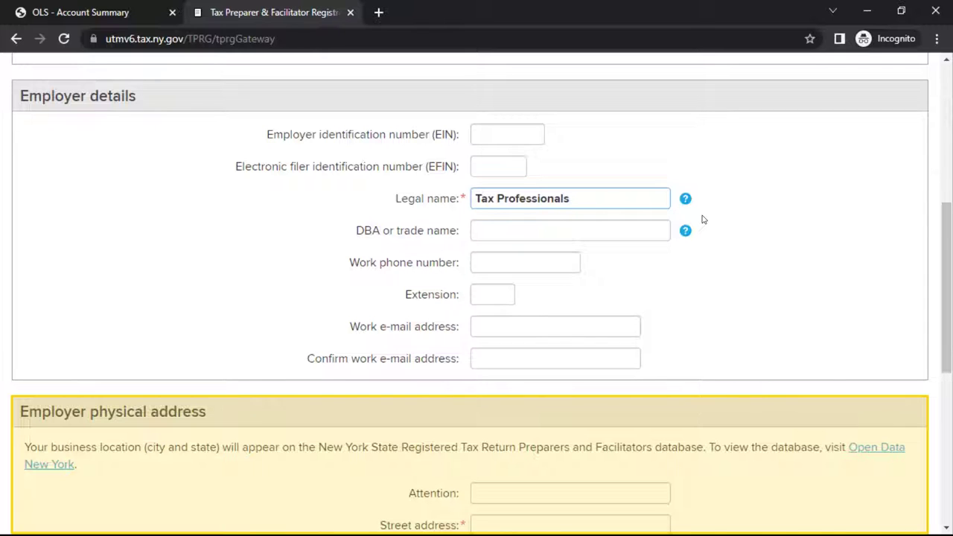
left_click_drag(948, 222, 952, 358)
left_click(660, 148)
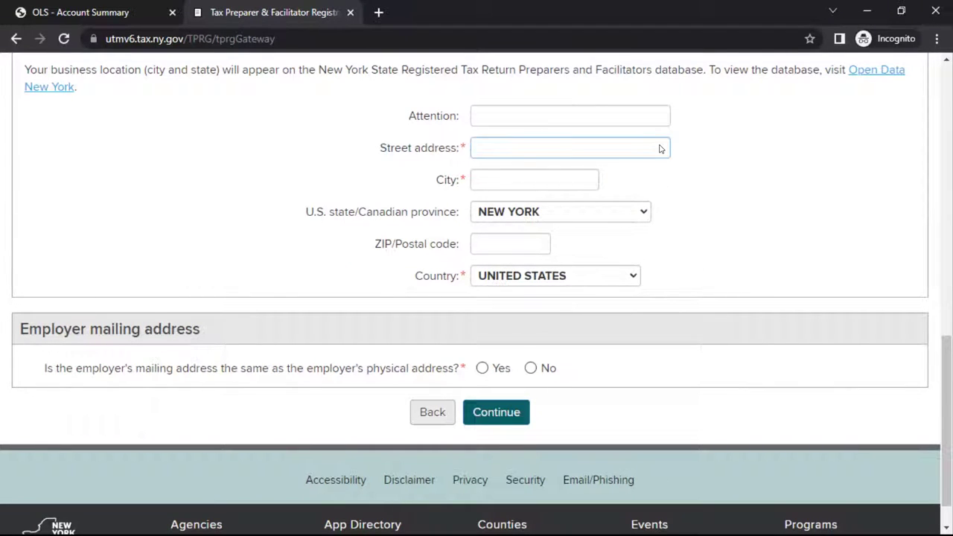
type("456 Main Ave")
left_click(586, 178)
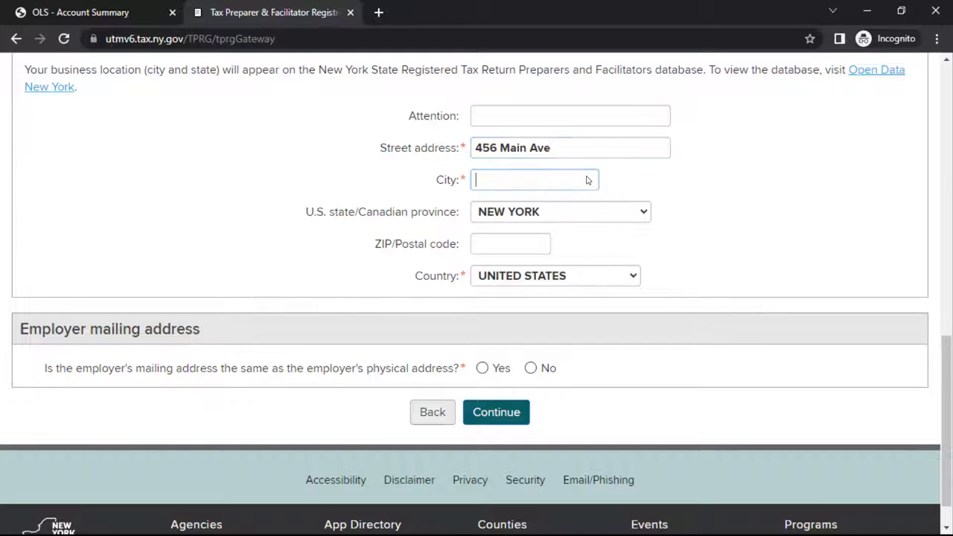
type("Anytown")
left_click(543, 244)
type("12345")
left_click(482, 368)
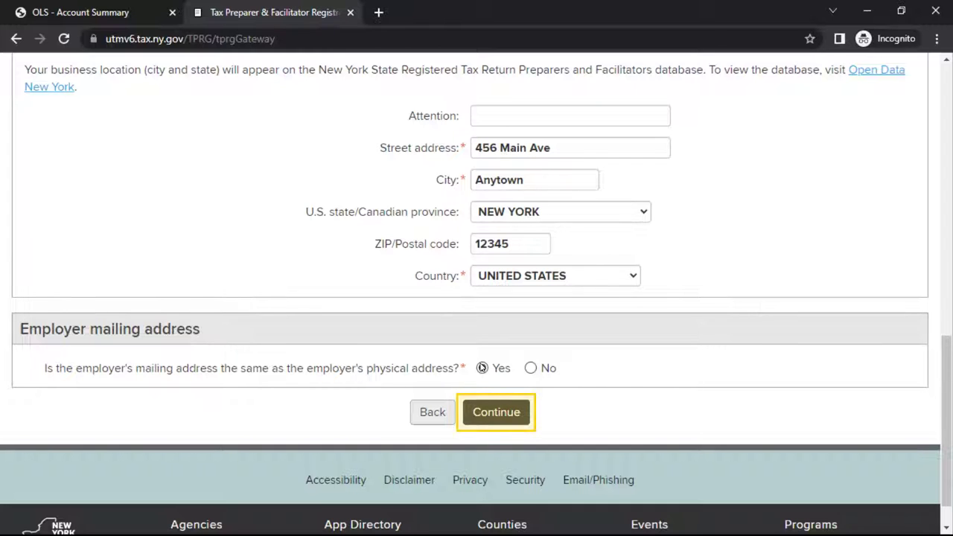
left_click(497, 412)
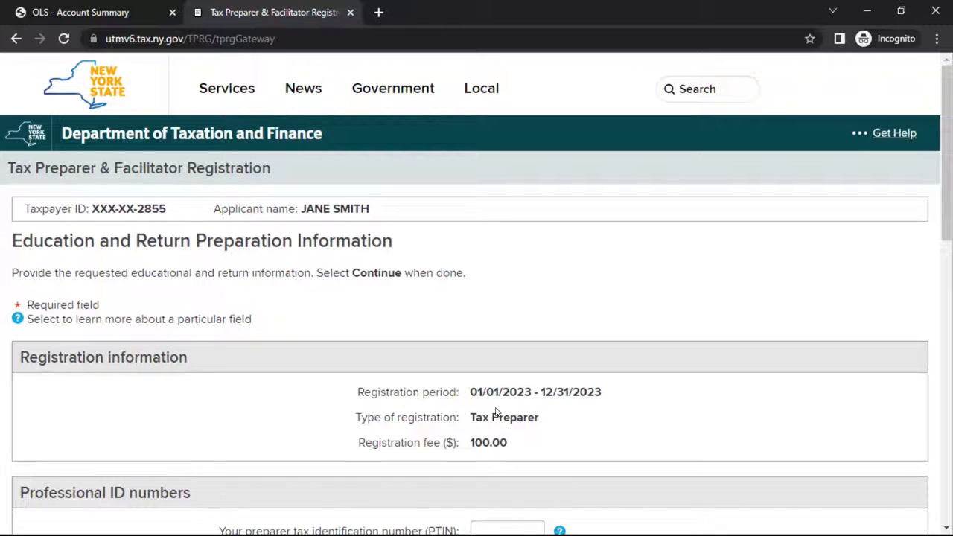
Complete the preparer tax identification number (PTIN)
left_click_drag(947, 191, 952, 313)
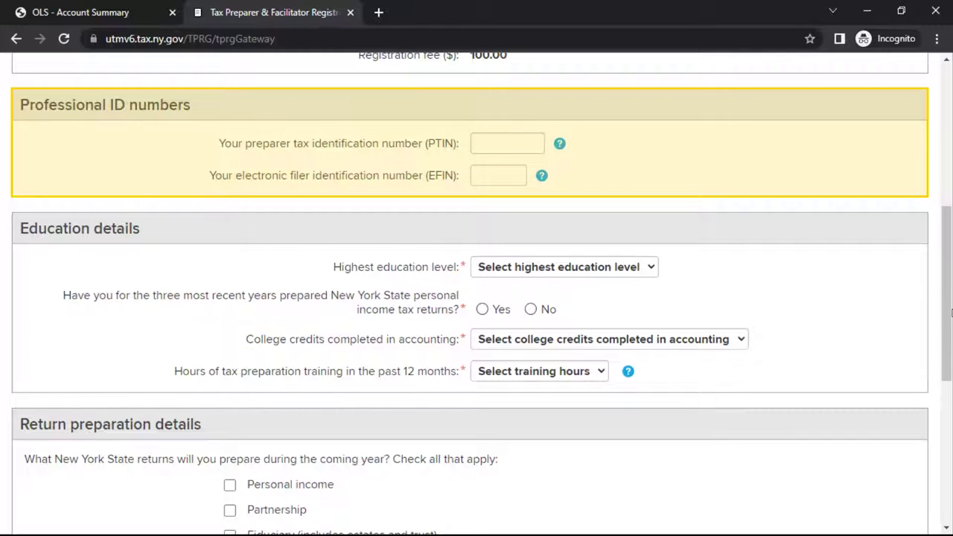
left_click(534, 143)
type("345678")
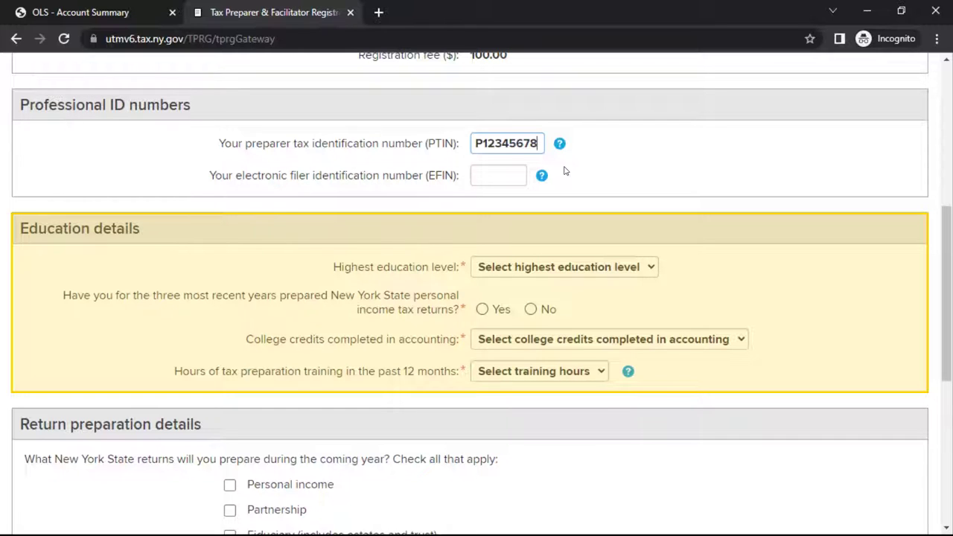
Answer education questions: Four Year College Graduate, Yes, More than 18 credits, 60 or greater hours
left_click(650, 267)
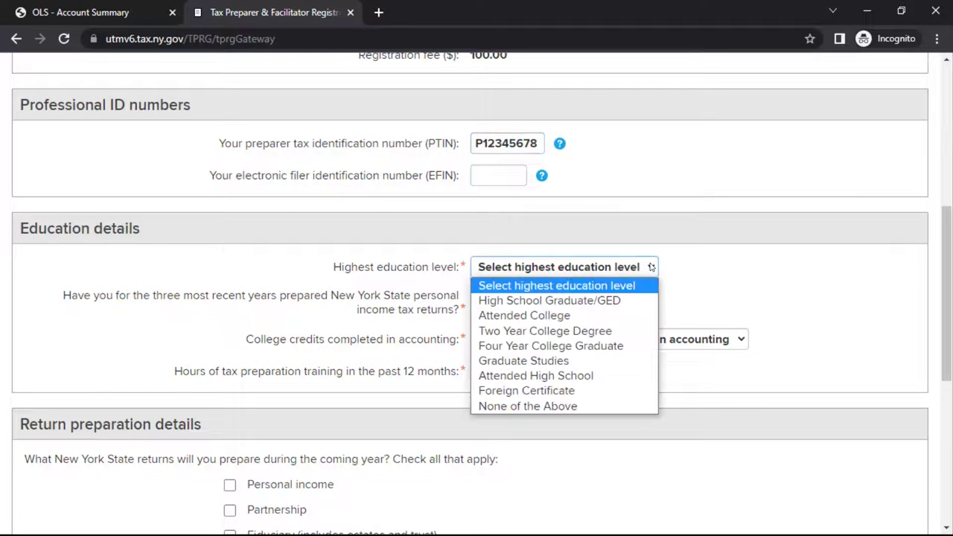
left_click(637, 346)
left_click(483, 309)
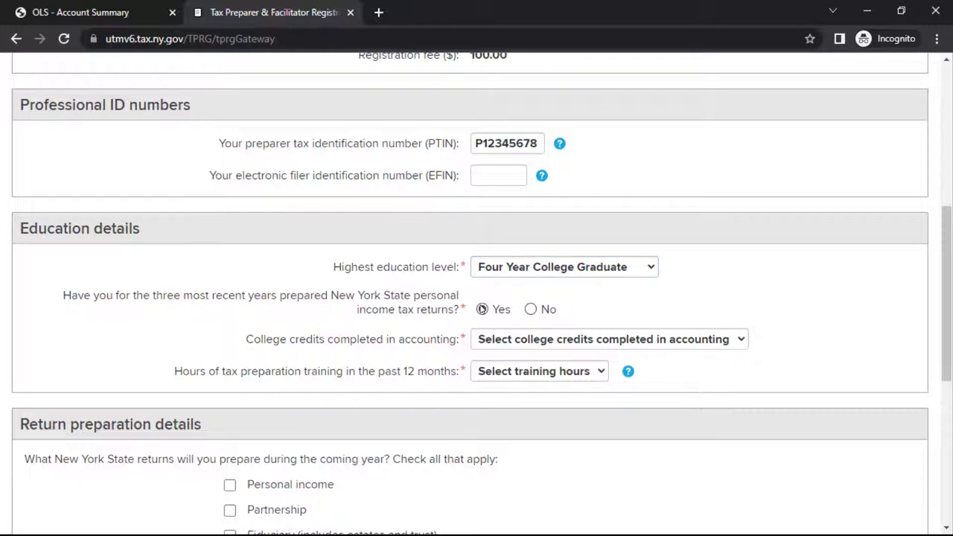
left_click(741, 340)
left_click(733, 419)
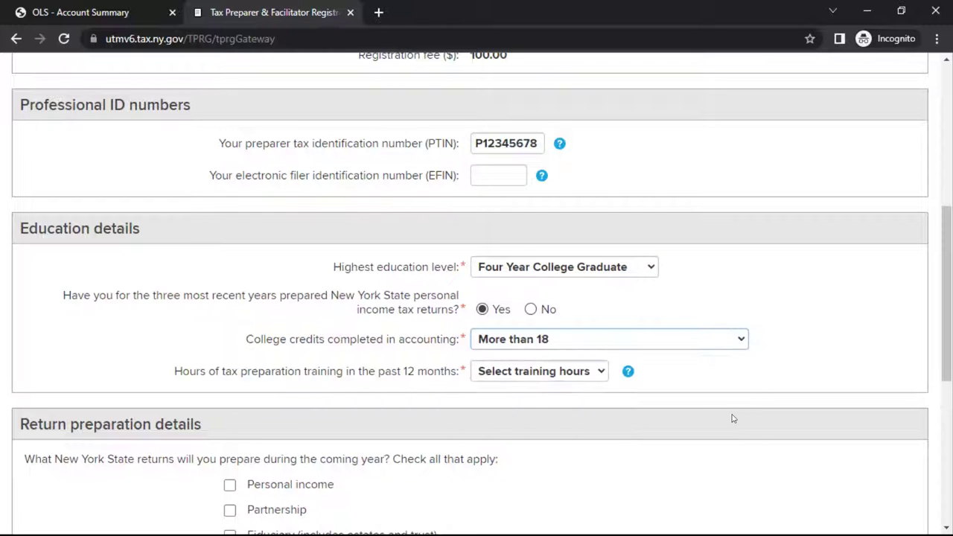
left_click(600, 371)
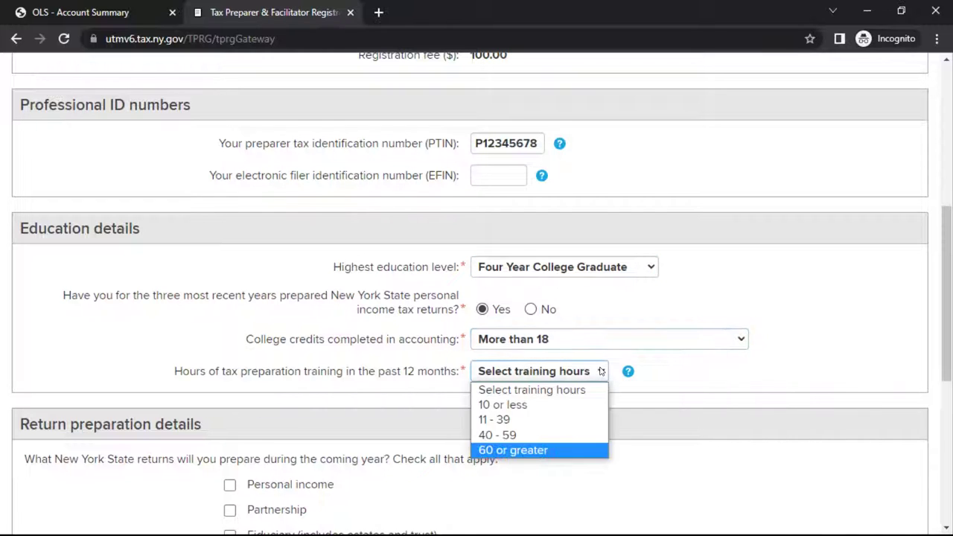
left_click(595, 450)
Select Personal income as the return type and continue to payment
left_click_drag(946, 283, 947, 372)
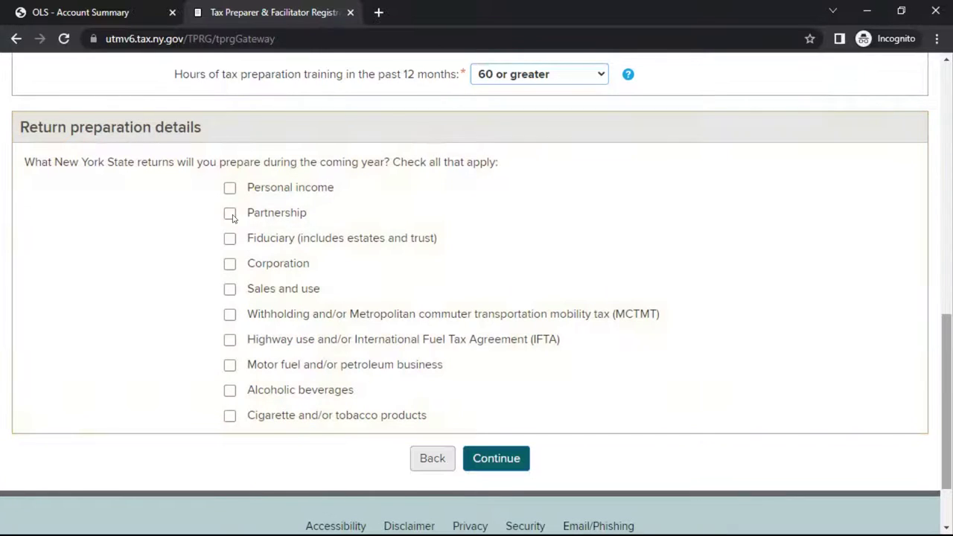
left_click(229, 189)
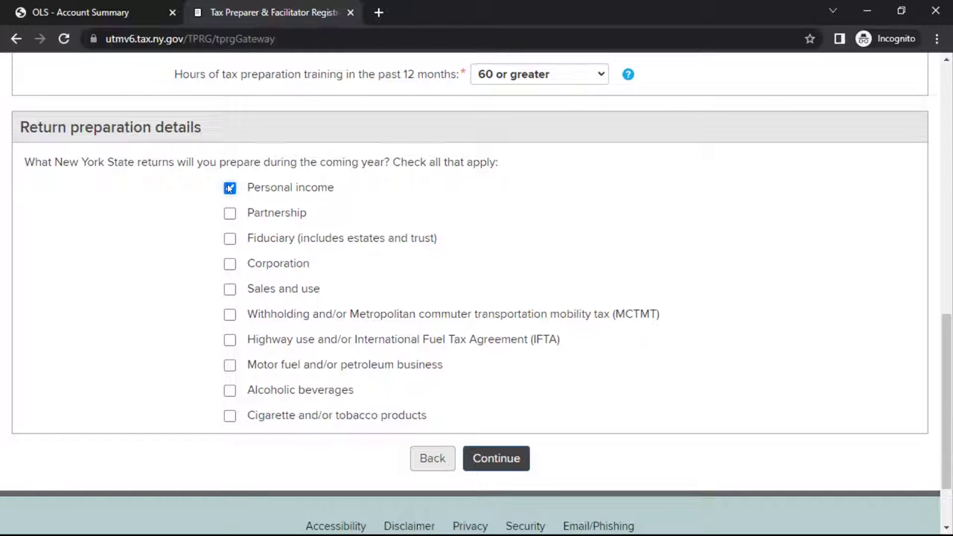
left_click(497, 458)
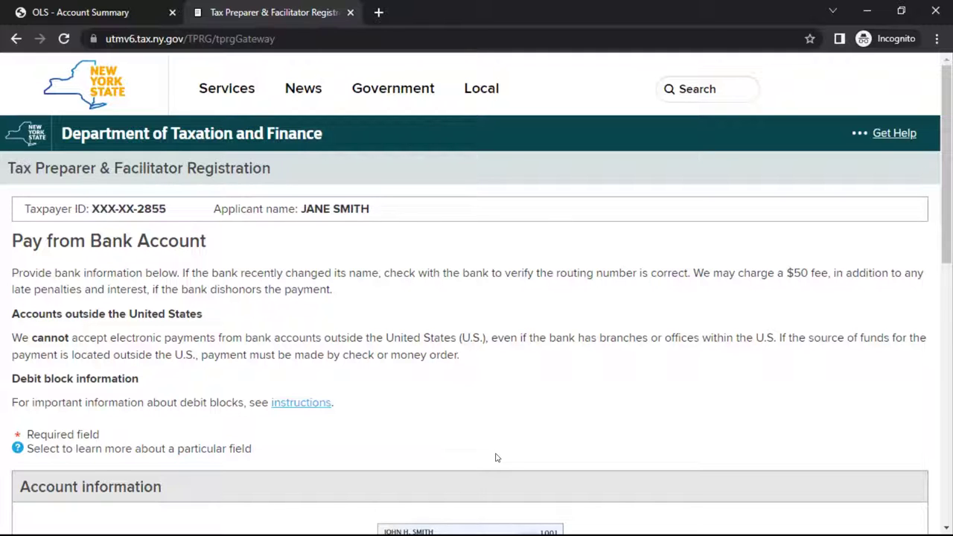
Enter the Chase routing number and the bank account number, then confirm it
left_click_drag(944, 136, 952, 297)
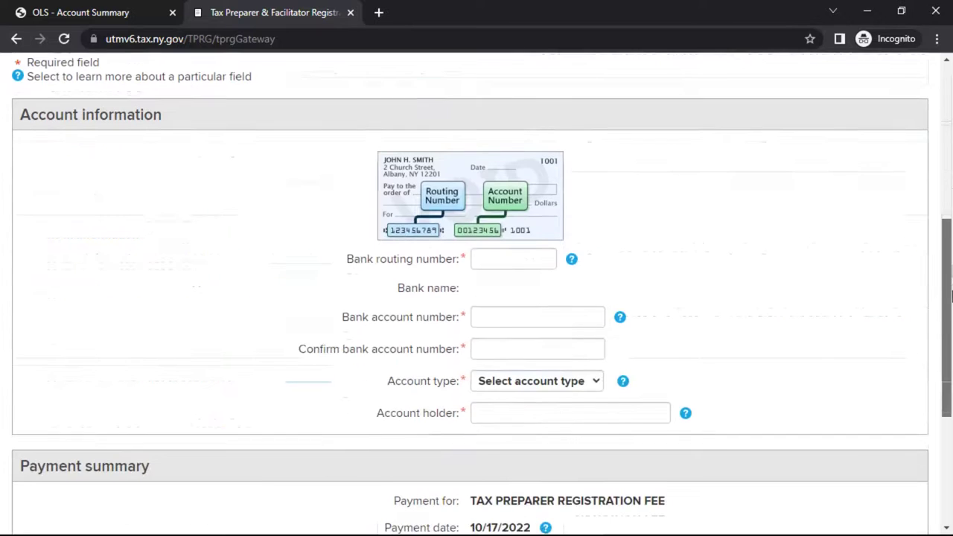
scroll(951, 295, "down", 1)
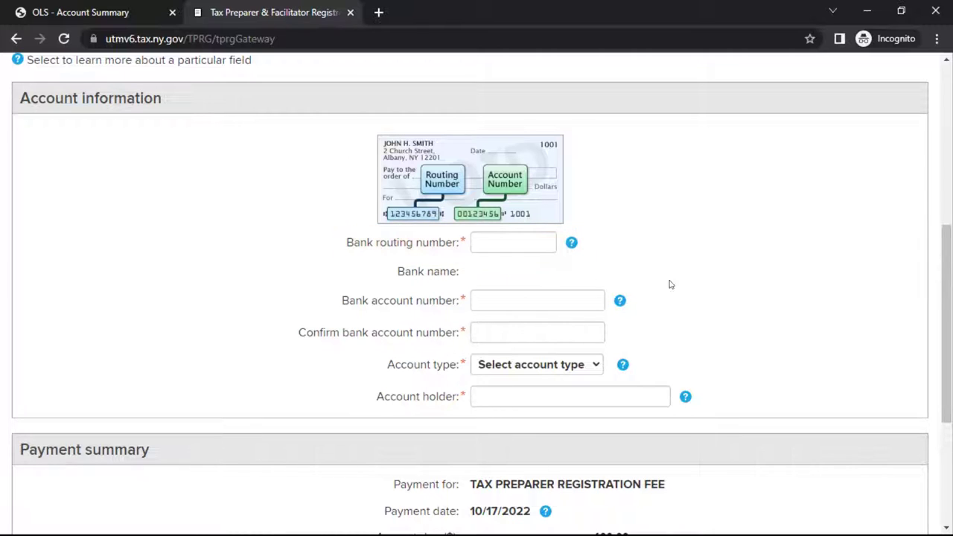
left_click(546, 243)
type("021000021")
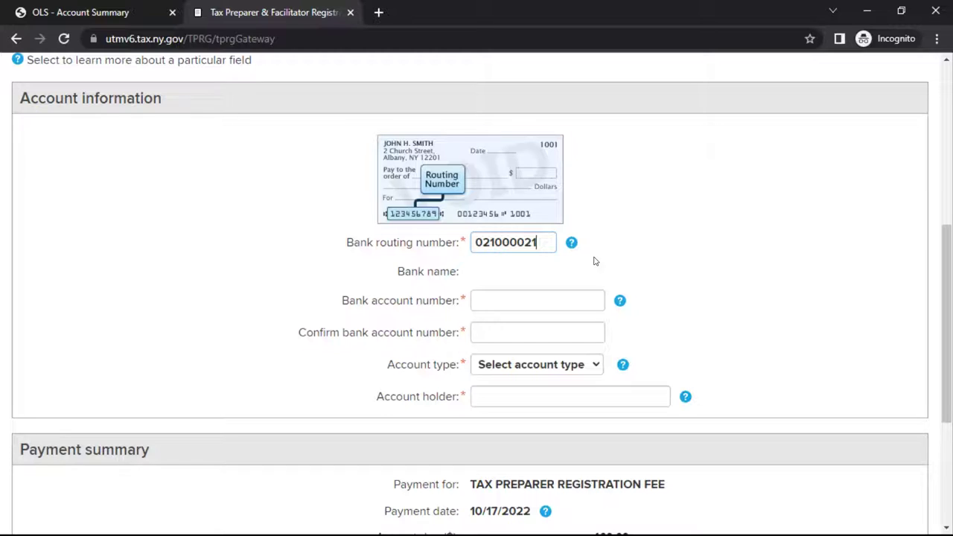
key("Tab")
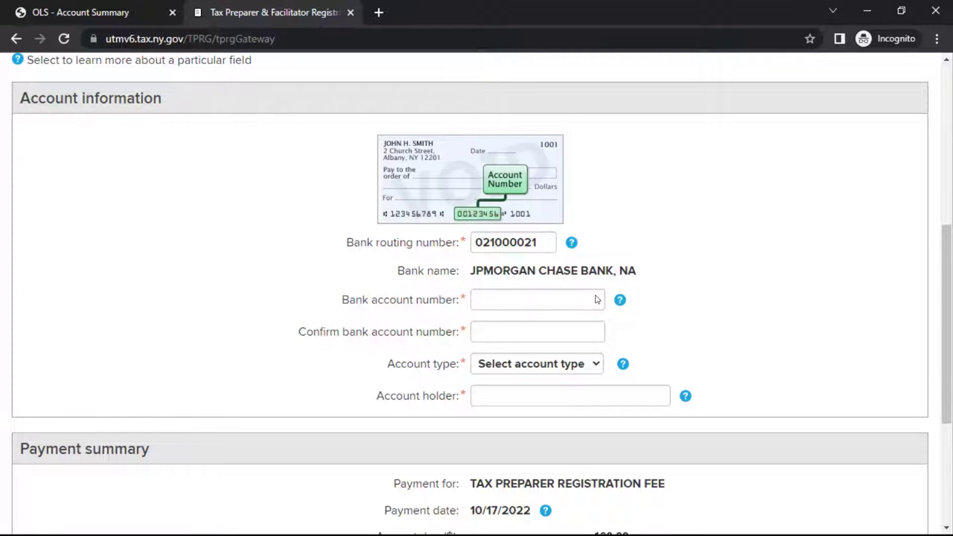
type("12345")
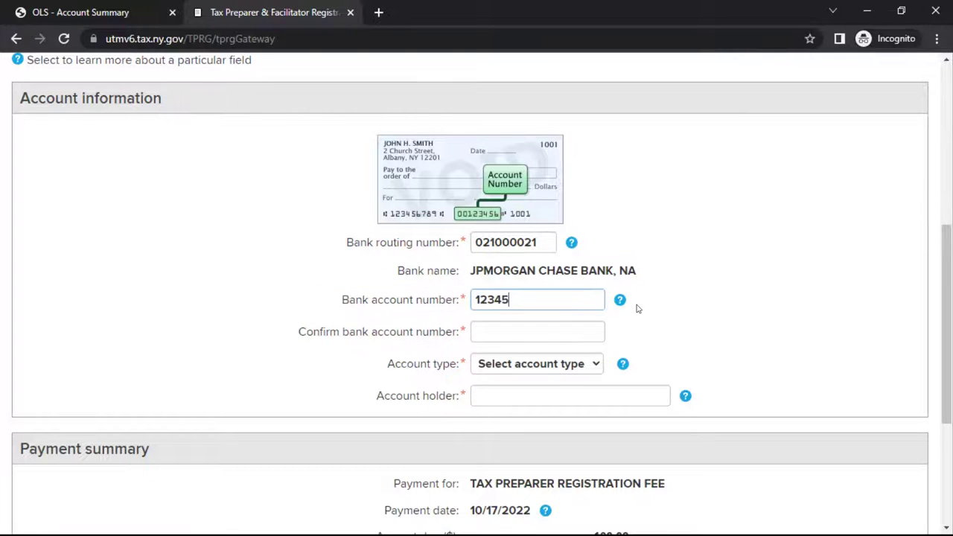
left_click(594, 331)
type("12345")
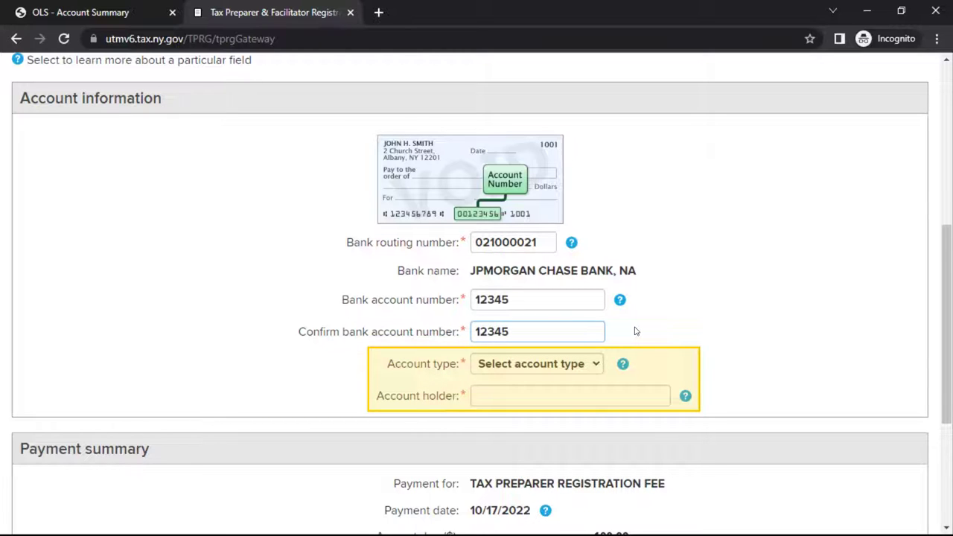
Set account type to Business checking, fill in the account holder's name, and continue
left_click(596, 364)
left_click(593, 398)
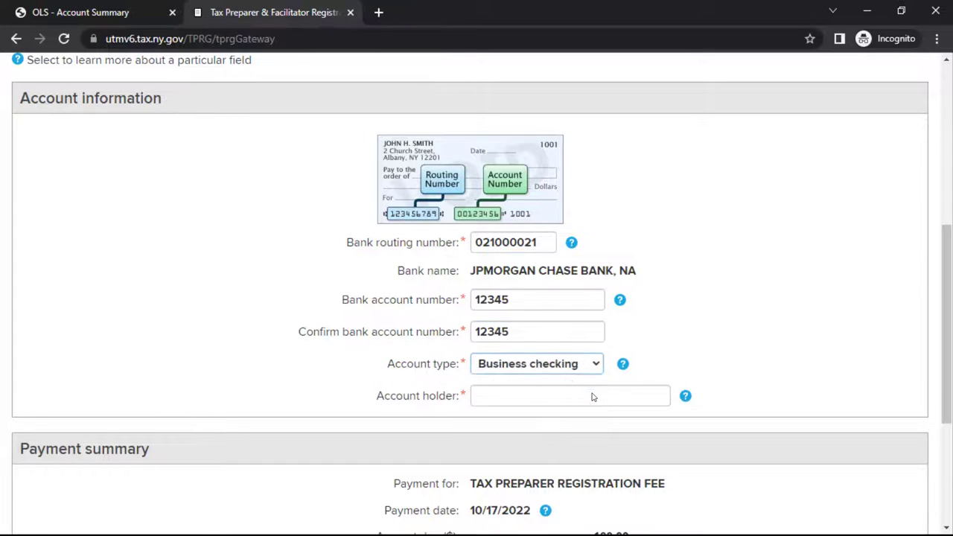
left_click(659, 396)
type("Jane Smith")
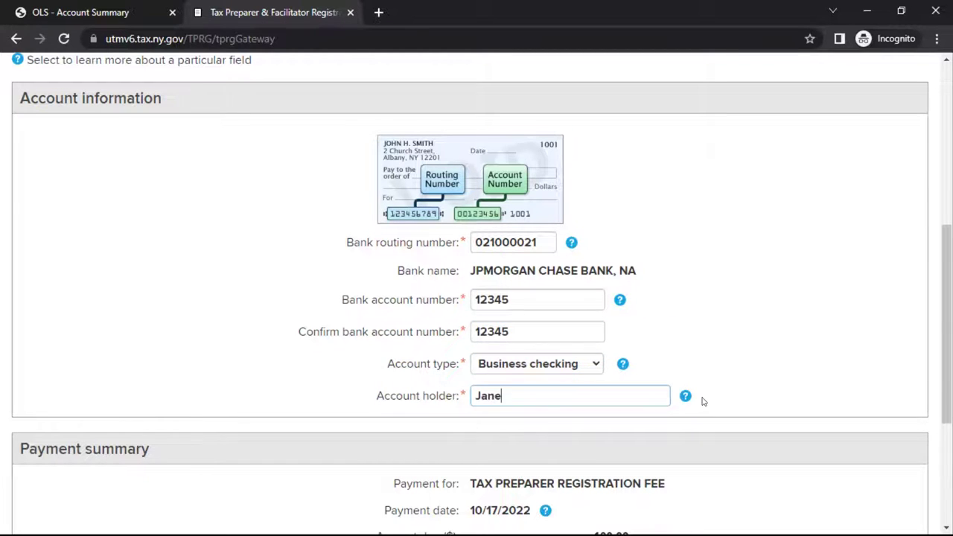
left_click_drag(946, 310, 950, 383)
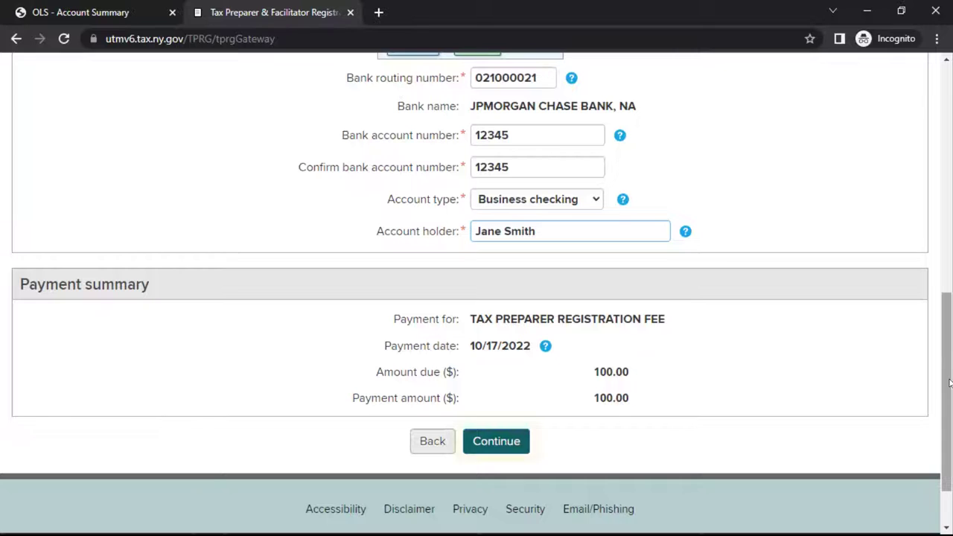
left_click(497, 441)
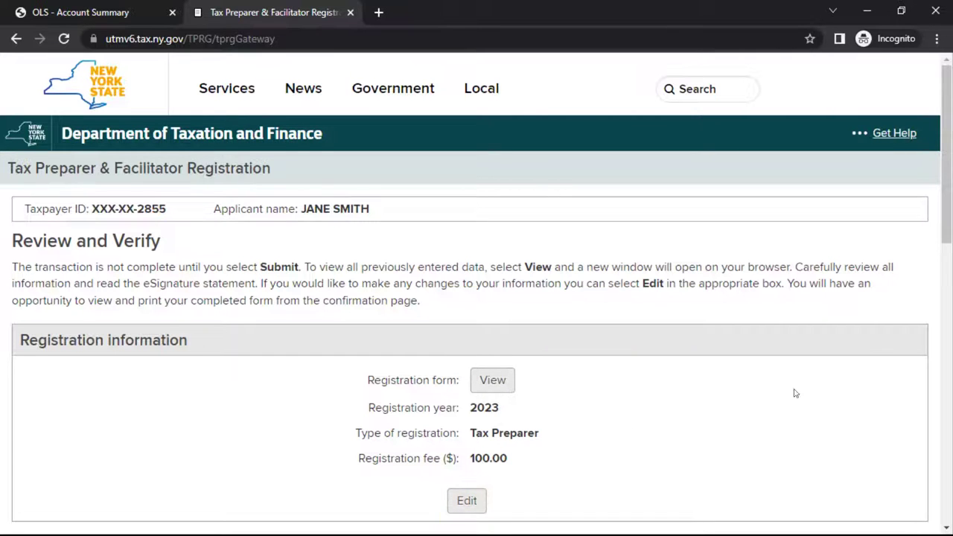
Sign in the eSignature section and submit the tax preparer registration
left_click_drag(948, 162, 950, 503)
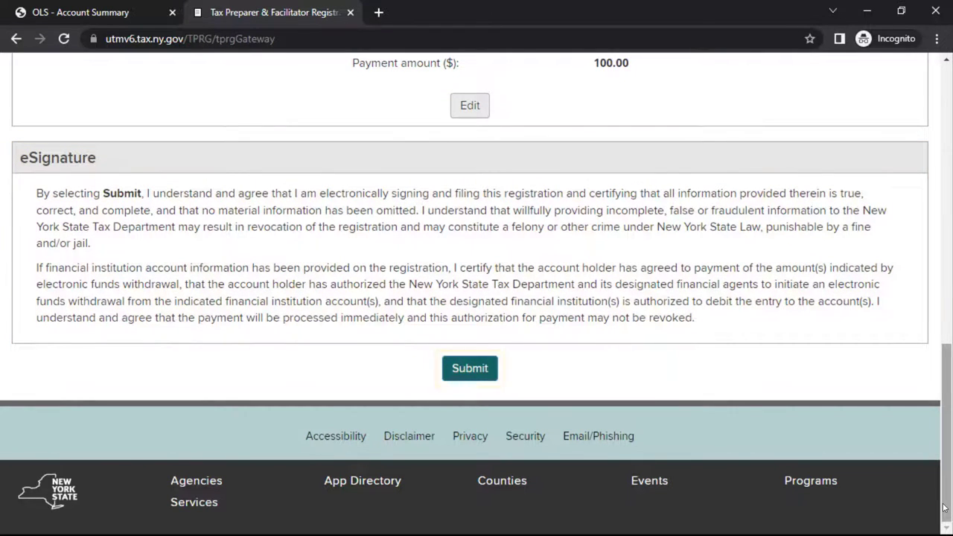
left_click(470, 368)
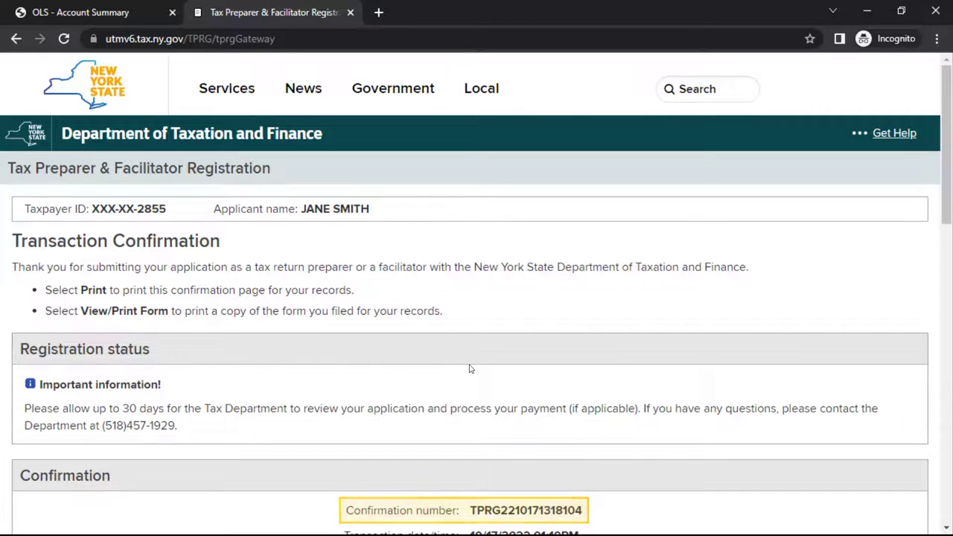
Review the confirmation page, then close the Tax Preparer & Facilitator Registration tab
left_click_drag(947, 108, 951, 381)
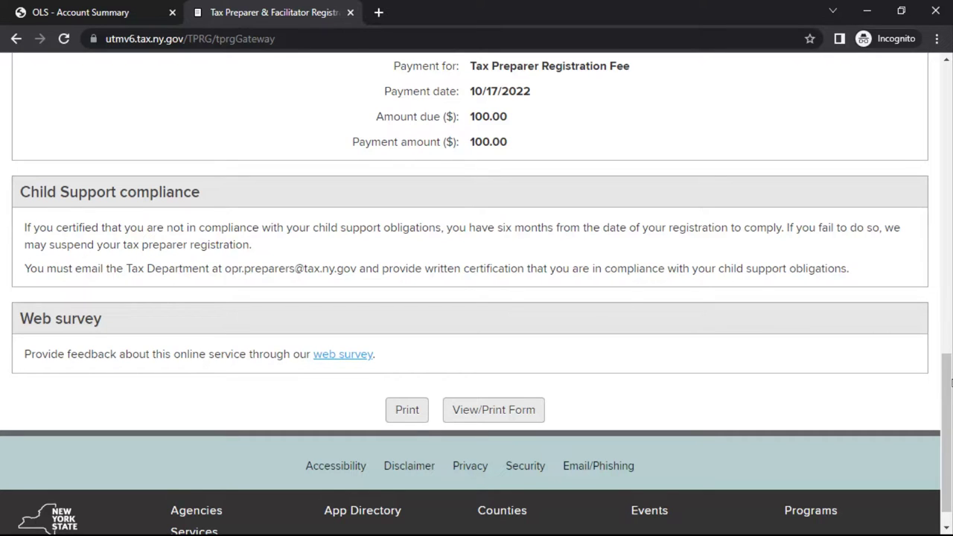
left_click(350, 12)
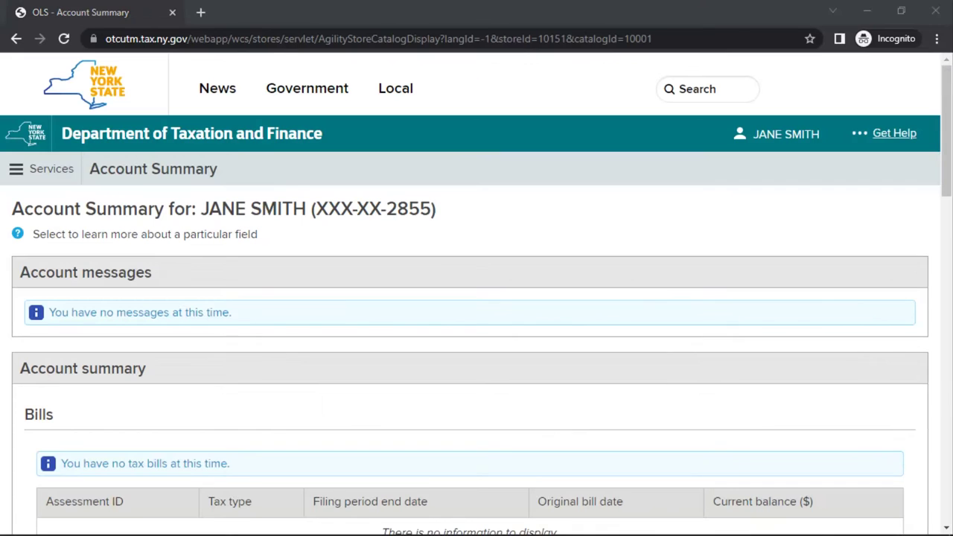